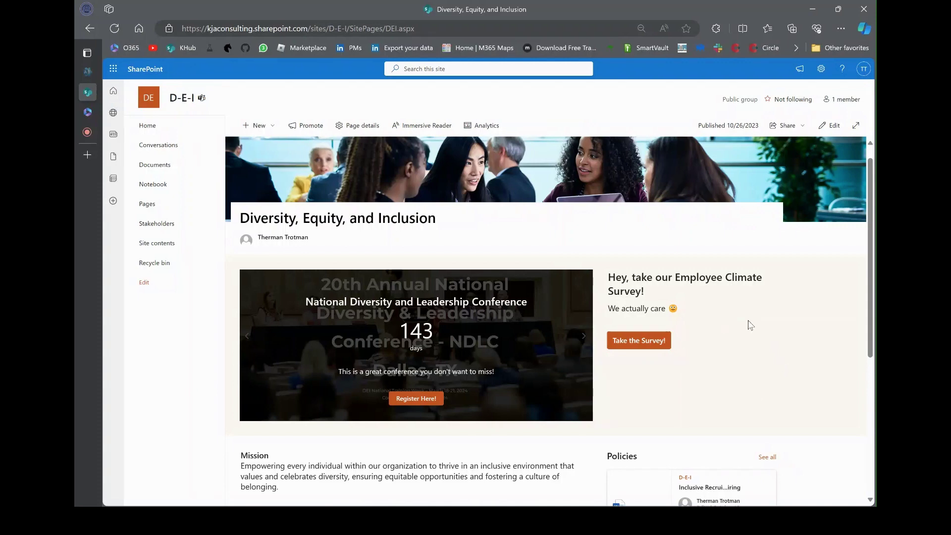
Review the DEI page and switch it into editing mode
{"action": "scroll", "coordinate": [509, 303], "scroll_direction": "up", "scroll_amount": 1}
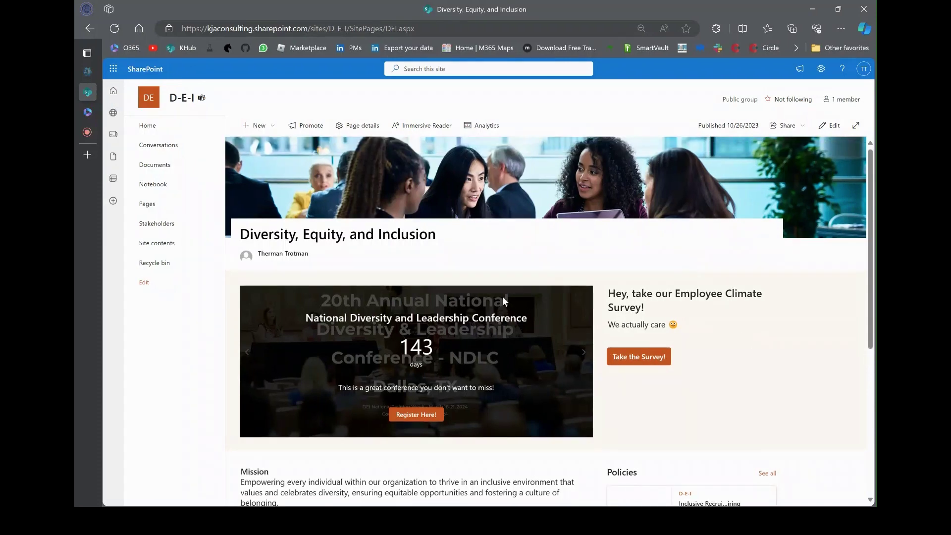
{"action": "scroll", "coordinate": [502, 296], "scroll_direction": "down", "scroll_amount": 1}
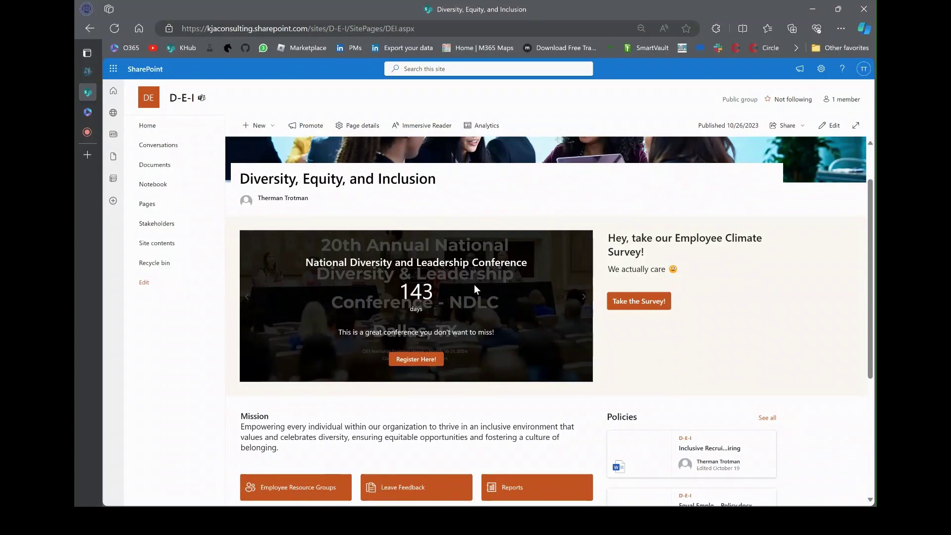
{"action": "scroll", "coordinate": [473, 285], "scroll_direction": "down", "scroll_amount": 4}
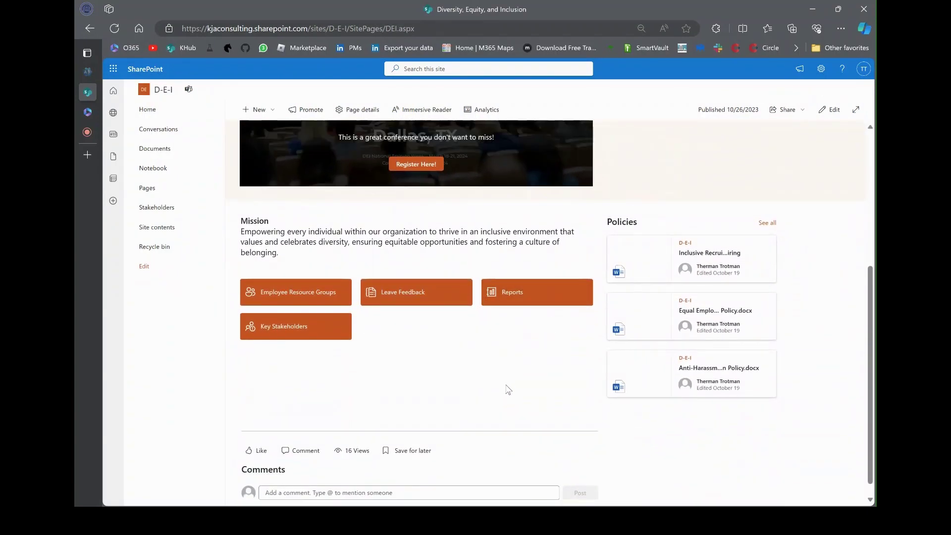
{"action": "scroll", "coordinate": [500, 393], "scroll_direction": "up", "scroll_amount": 5}
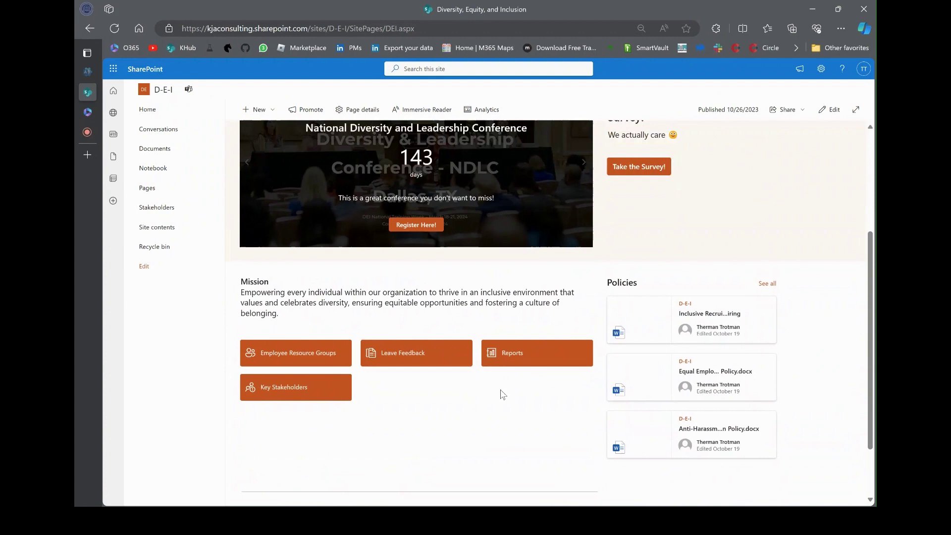
{"action": "left_click", "coordinate": [837, 125]}
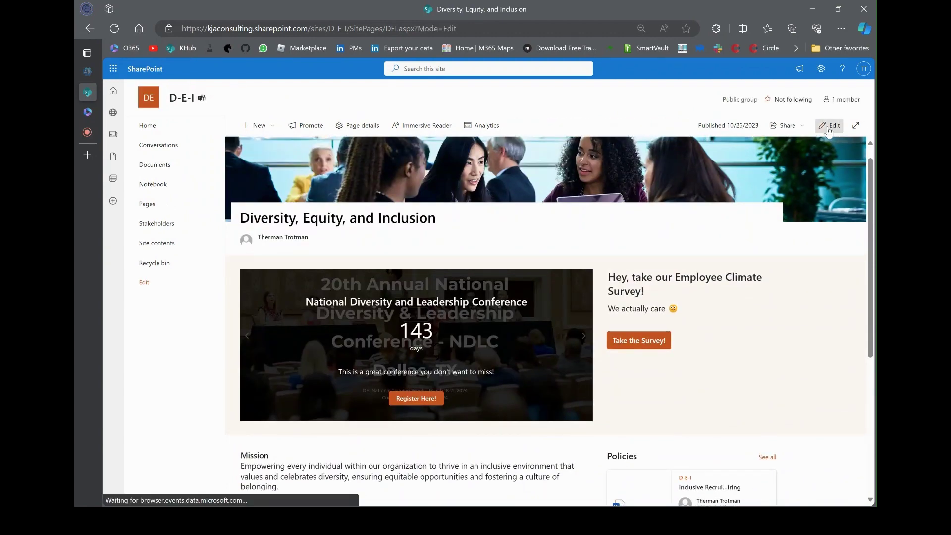
{"action": "scroll", "coordinate": [730, 243], "scroll_direction": "down", "scroll_amount": 5}
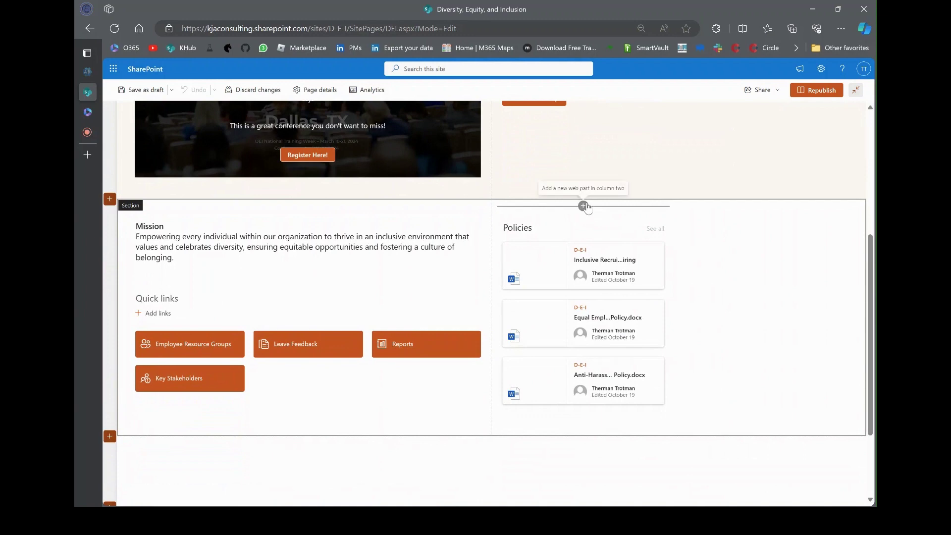
{"action": "scroll", "coordinate": [627, 193], "scroll_direction": "up", "scroll_amount": 2}
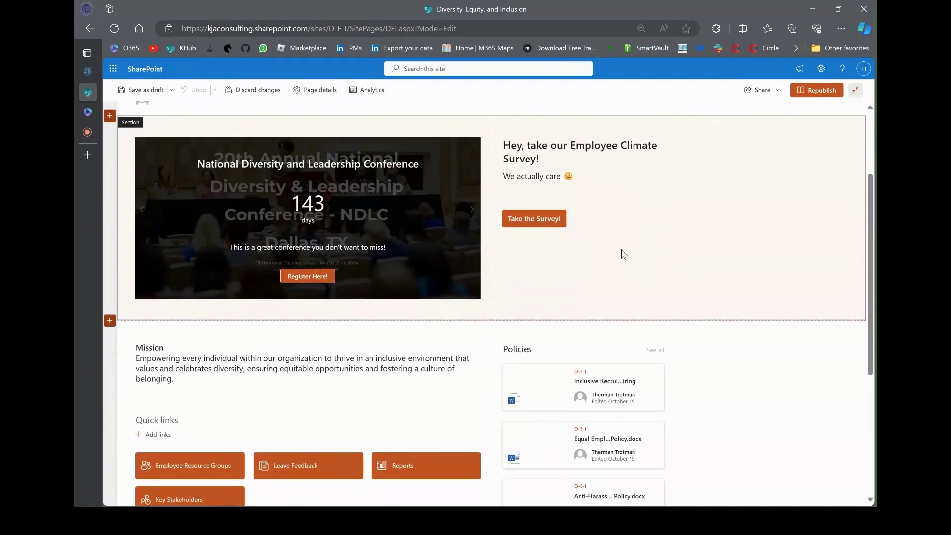
Insert a News web part under the Employee Climate Survey and republish the page
{"action": "left_click", "coordinate": [583, 243]}
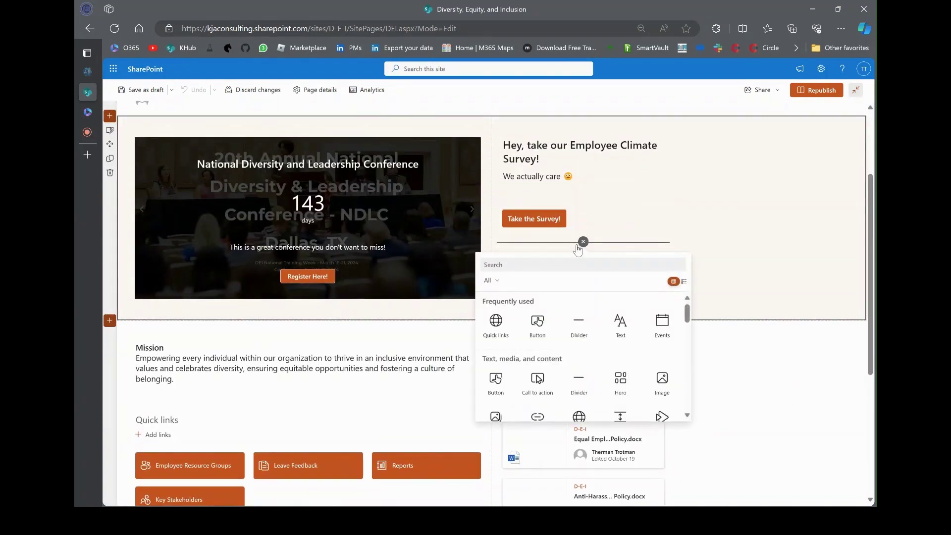
{"action": "type", "text": "news"}
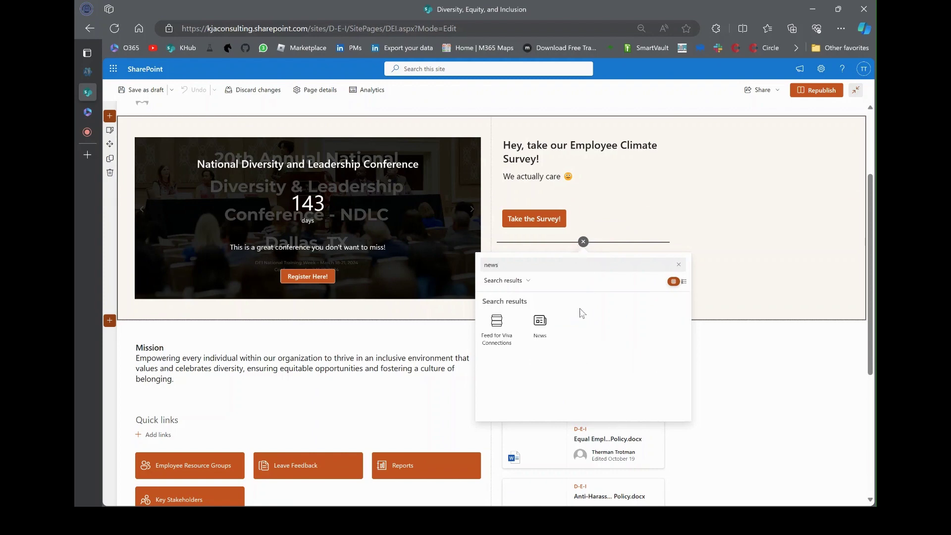
{"action": "left_click", "coordinate": [539, 327]}
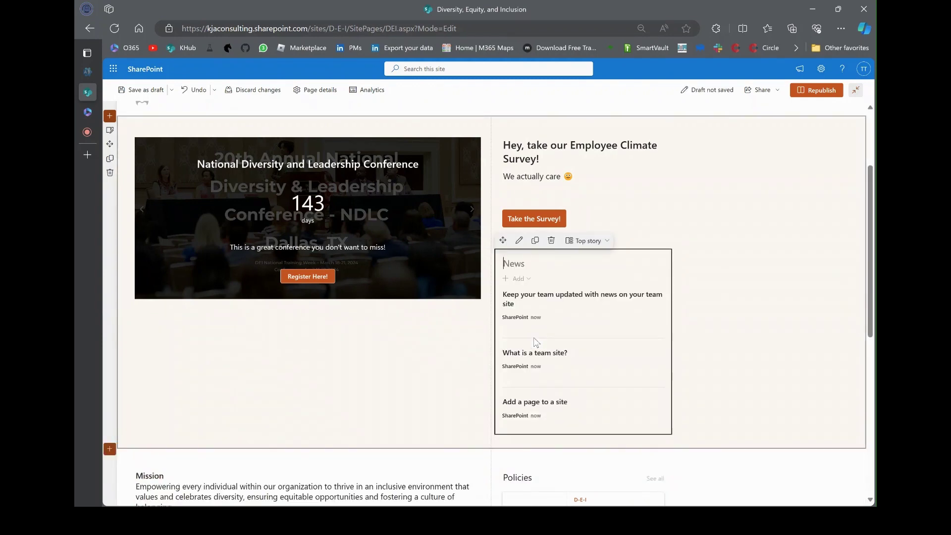
{"action": "left_click", "coordinate": [816, 89]}
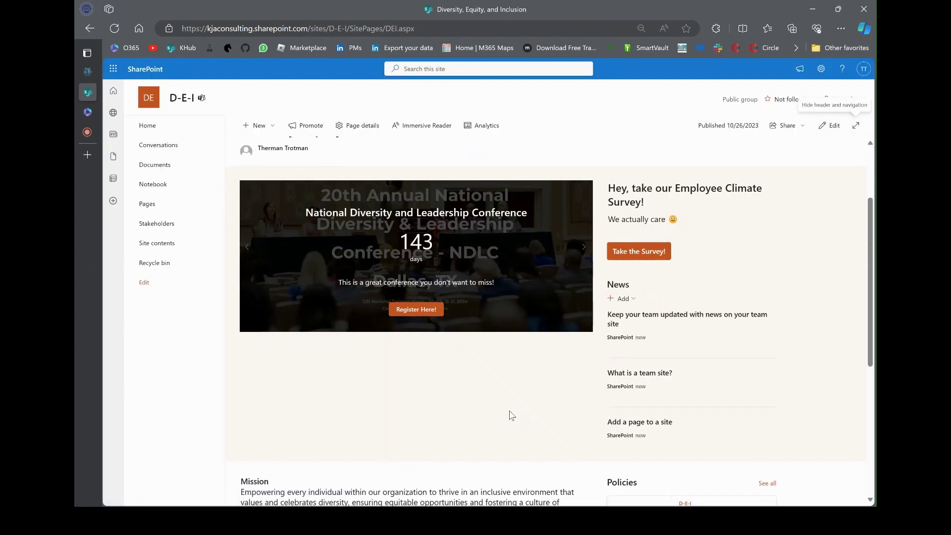
Add a one-column section below the countdown and survey section, and drag the News web part into it
{"action": "left_click", "coordinate": [828, 126]}
{"action": "scroll", "coordinate": [471, 260], "scroll_direction": "down", "scroll_amount": 6}
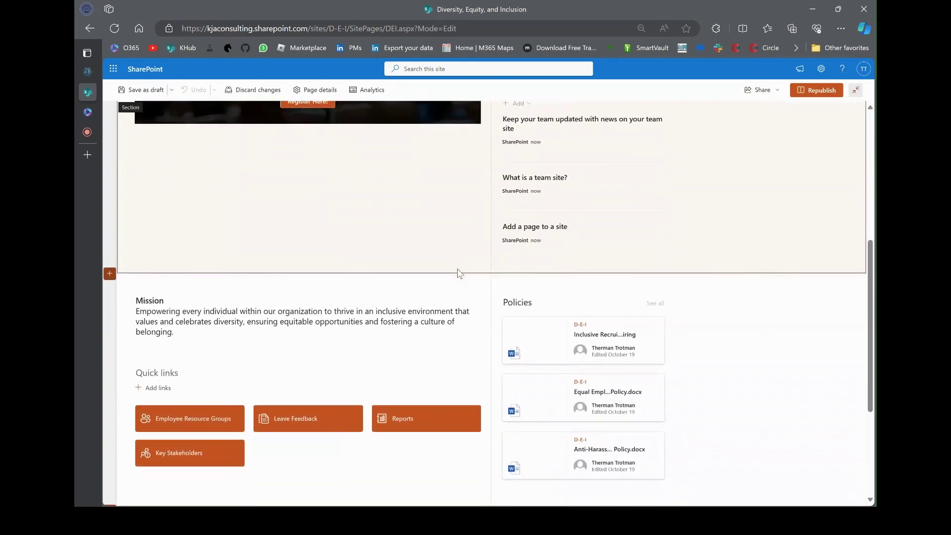
{"action": "left_click", "coordinate": [110, 266]}
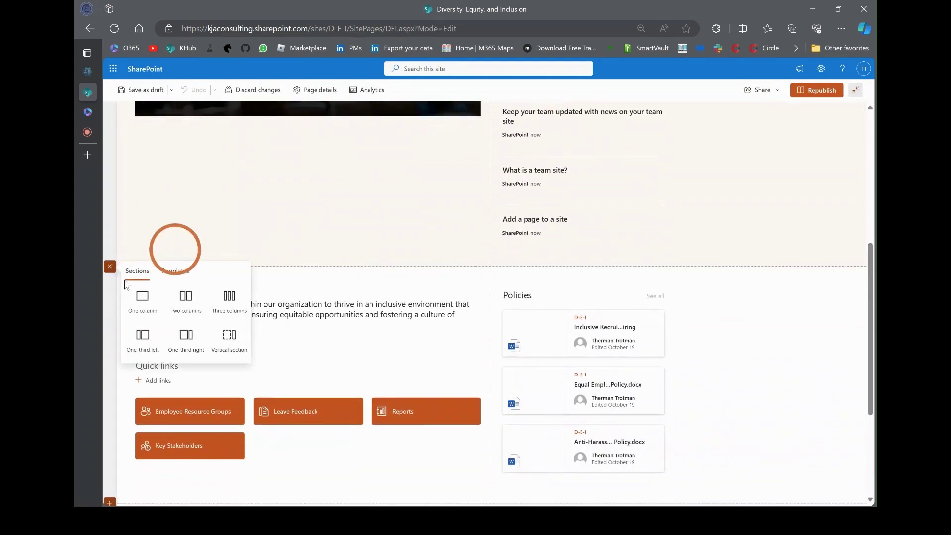
{"action": "left_click", "coordinate": [140, 310]}
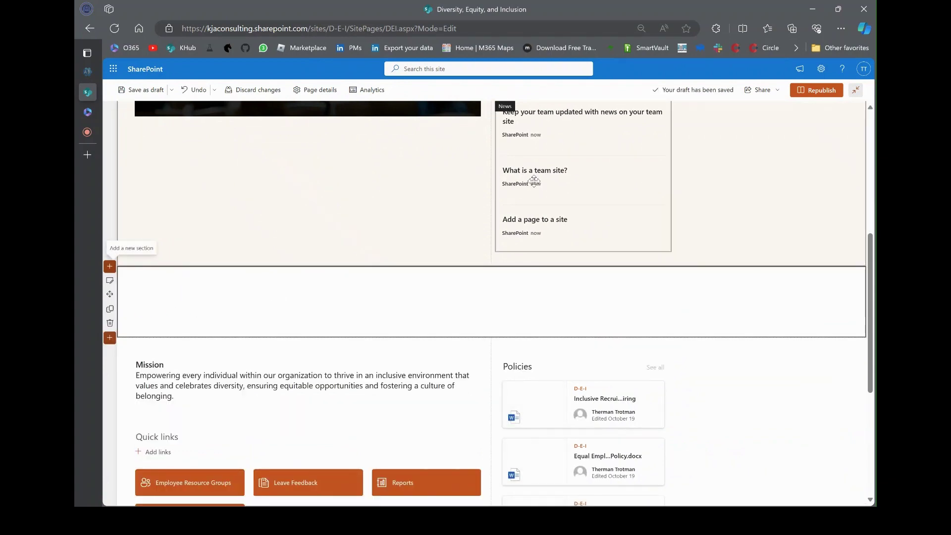
{"action": "scroll", "coordinate": [556, 186], "scroll_direction": "up", "scroll_amount": 3}
{"action": "left_click_drag", "start_coordinate": [557, 186], "coordinate": [469, 293]}
{"action": "scroll", "coordinate": [558, 323], "scroll_direction": "up", "scroll_amount": 5}
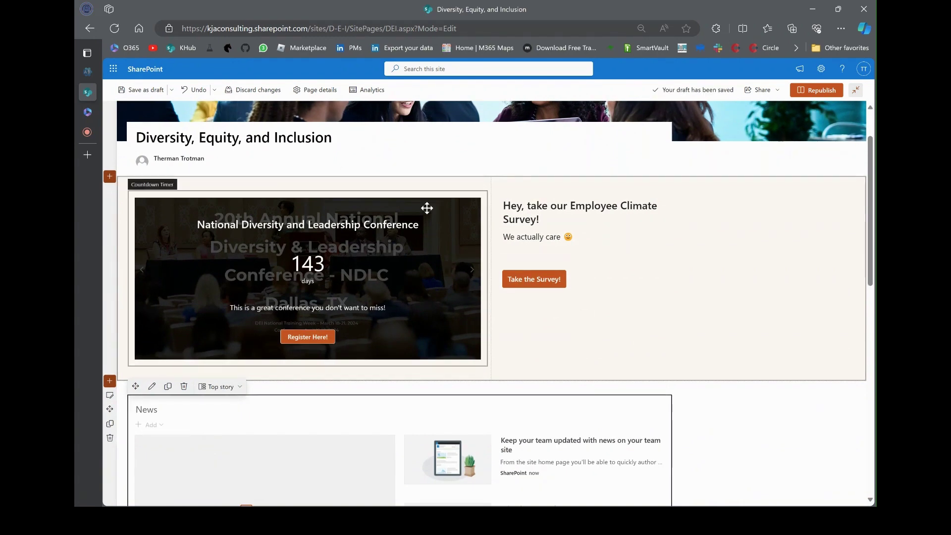
{"action": "scroll", "coordinate": [458, 300], "scroll_direction": "down", "scroll_amount": 4}
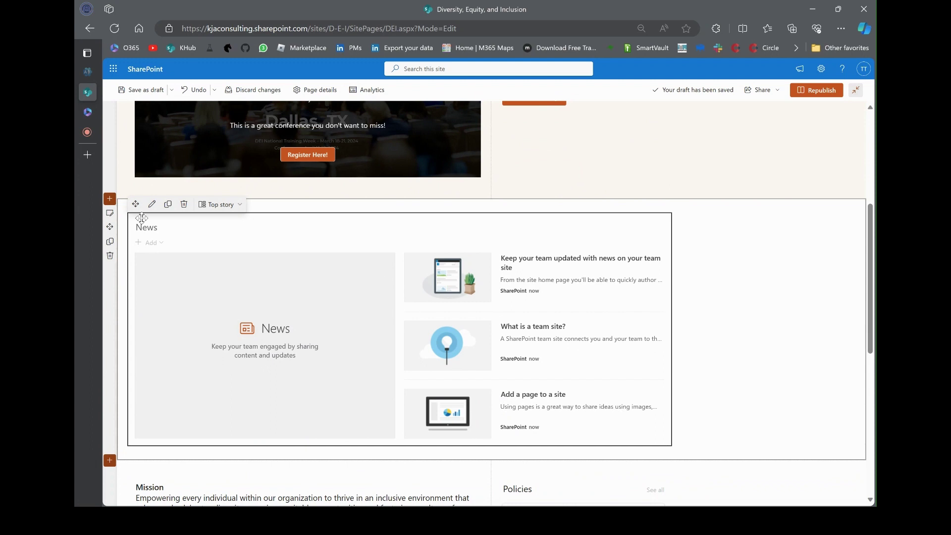
Give the News section a One-third right layout and drag Quick links into its right column
{"action": "left_click", "coordinate": [111, 214]}
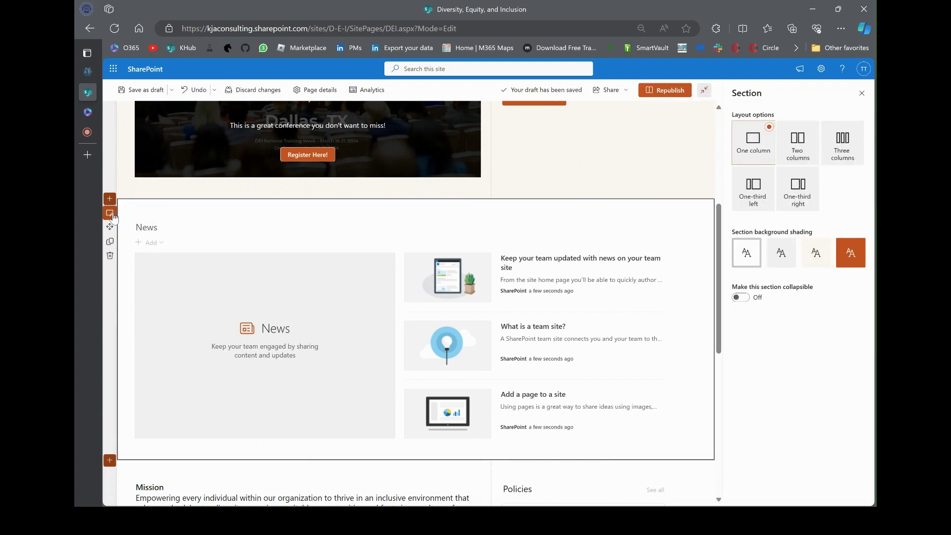
{"action": "left_click", "coordinate": [809, 190]}
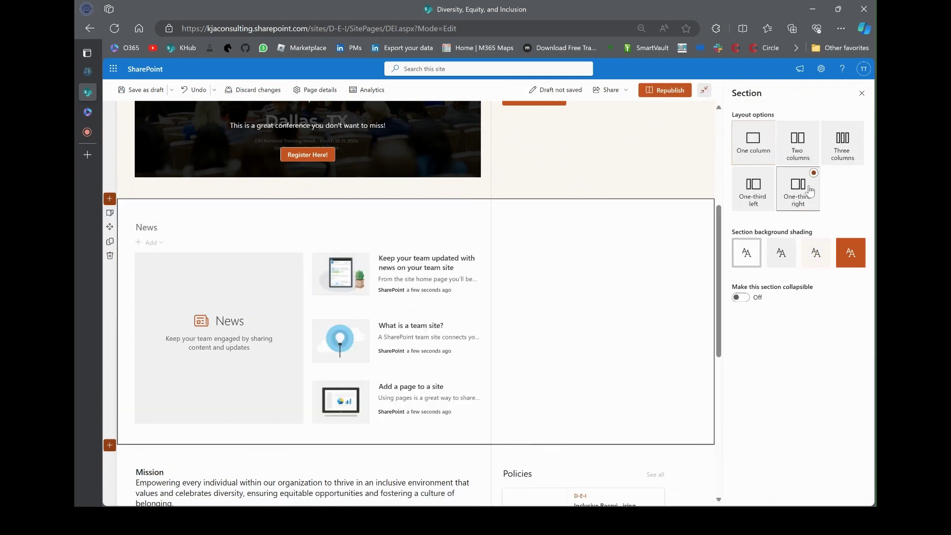
{"action": "scroll", "coordinate": [359, 415], "scroll_direction": "down", "scroll_amount": 3}
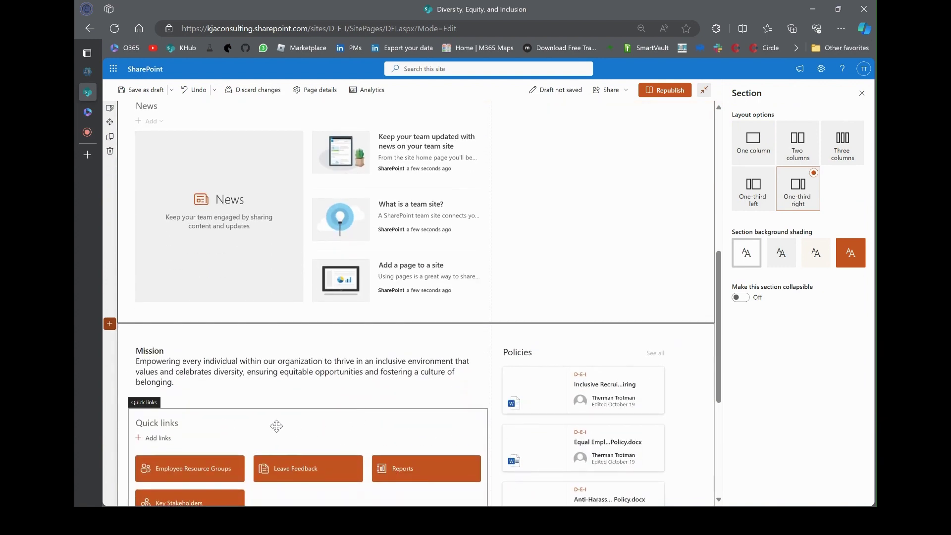
{"action": "left_click_drag", "start_coordinate": [274, 425], "coordinate": [611, 319]}
{"action": "scroll", "coordinate": [611, 318], "scroll_direction": "up", "scroll_amount": 4}
{"action": "scroll", "coordinate": [605, 317], "scroll_direction": "up", "scroll_amount": 4}
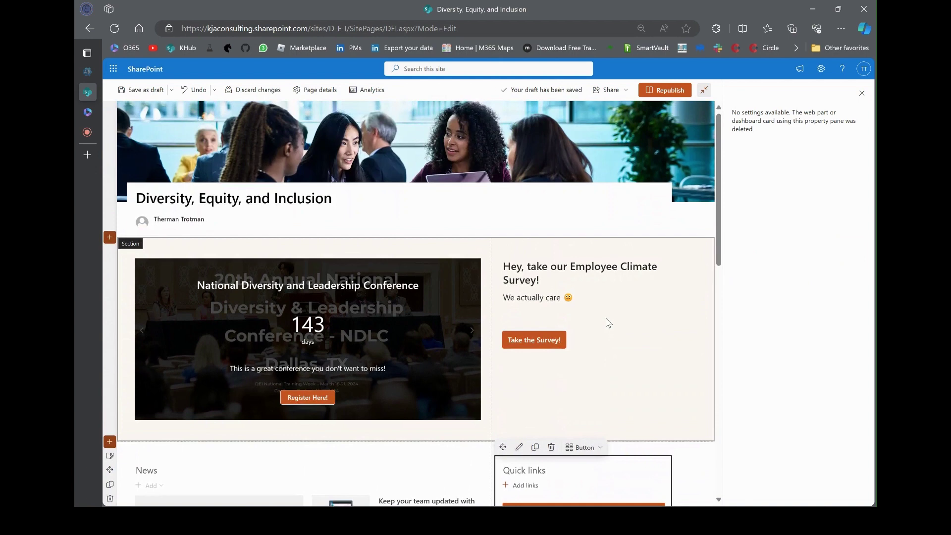
{"action": "scroll", "coordinate": [607, 323], "scroll_direction": "down", "scroll_amount": 10}
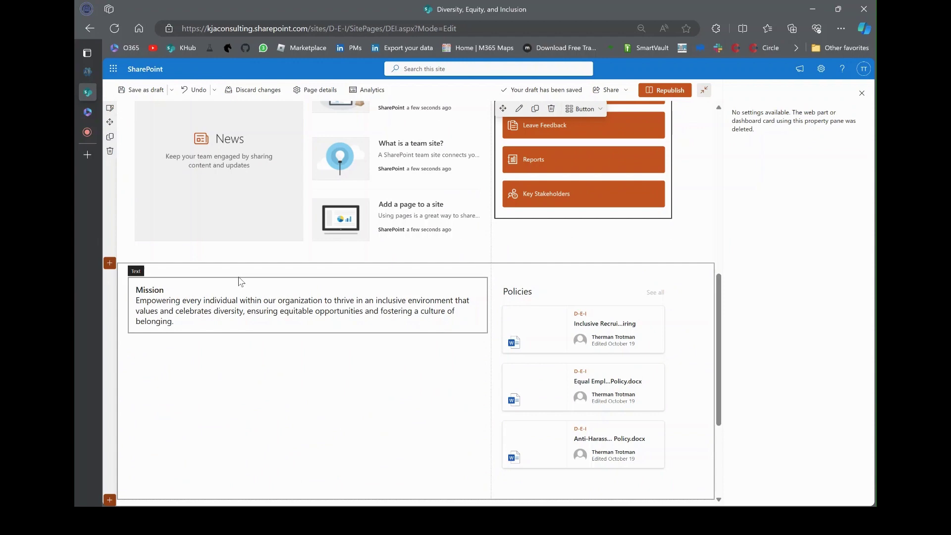
Select the Mission text web part and start dragging it up the page
{"action": "left_click", "coordinate": [235, 284]}
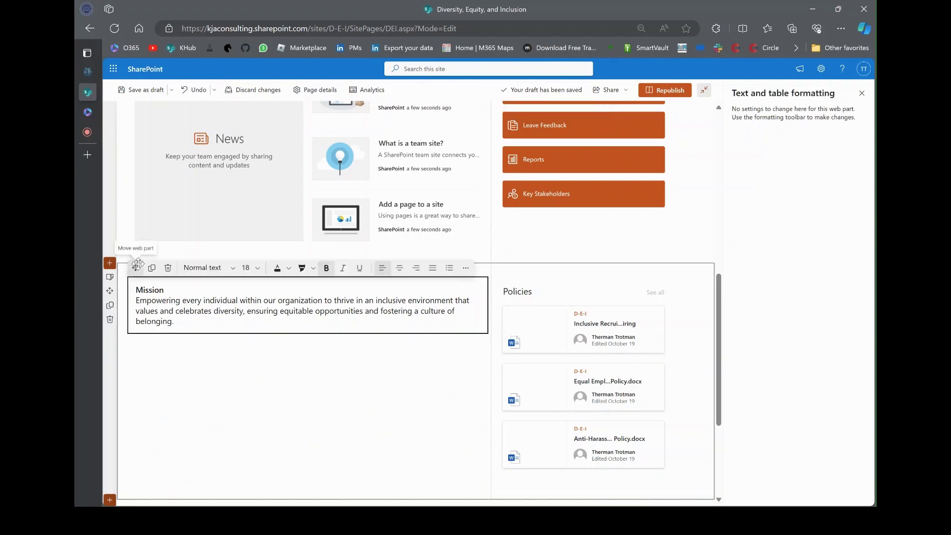
{"action": "scroll", "coordinate": [193, 254], "scroll_direction": "up", "scroll_amount": 5}
{"action": "scroll", "coordinate": [193, 254], "scroll_direction": "up", "scroll_amount": 4}
{"action": "scroll", "coordinate": [193, 254], "scroll_direction": "down", "scroll_amount": 4}
{"action": "scroll", "coordinate": [193, 254], "scroll_direction": "up", "scroll_amount": 4}
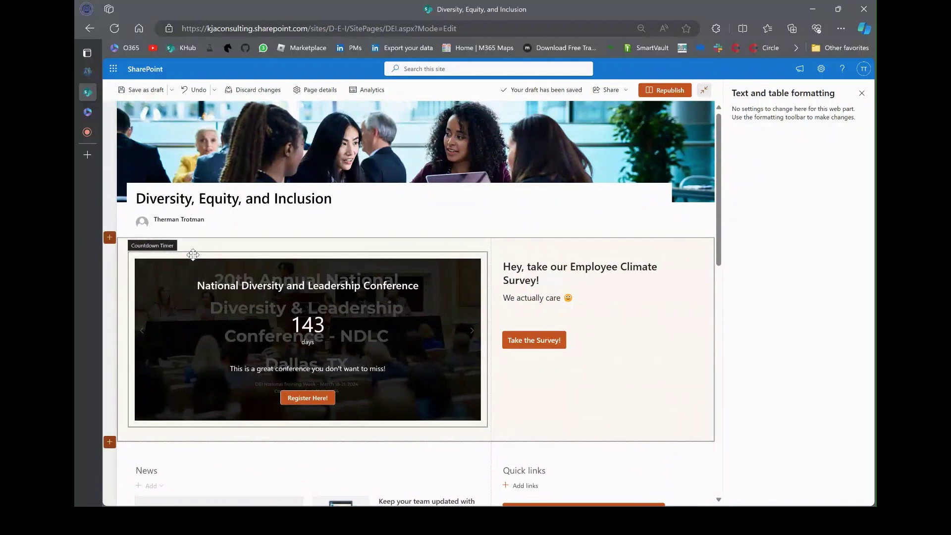
{"action": "scroll", "coordinate": [167, 365], "scroll_direction": "down", "scroll_amount": 6}
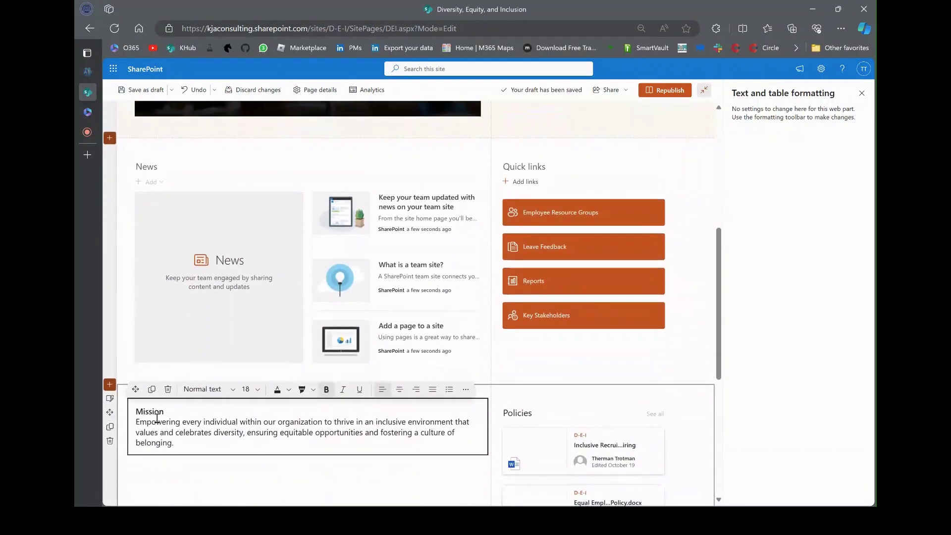
{"action": "left_click_drag", "start_coordinate": [149, 412], "coordinate": [303, 208]}
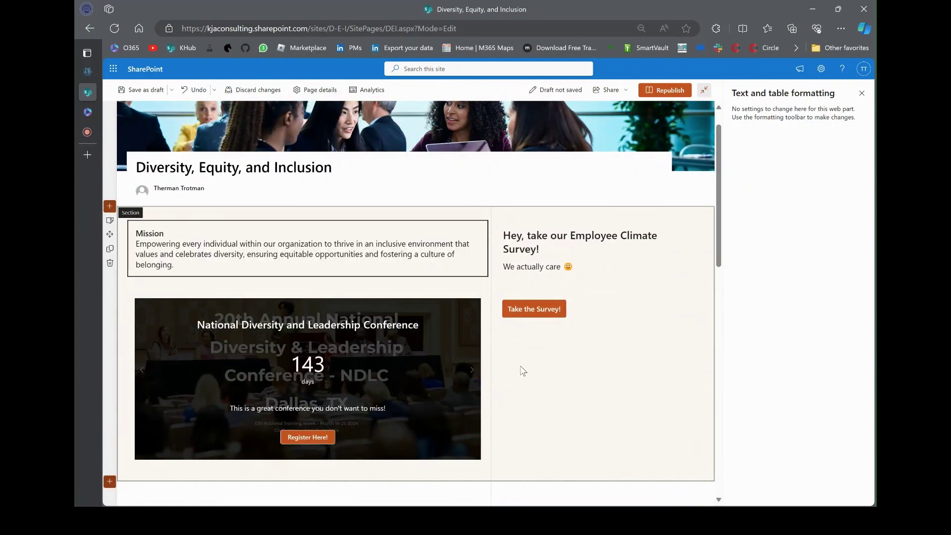
Add a one-column section at the top and move the Mission text into it
{"action": "left_click", "coordinate": [110, 207]}
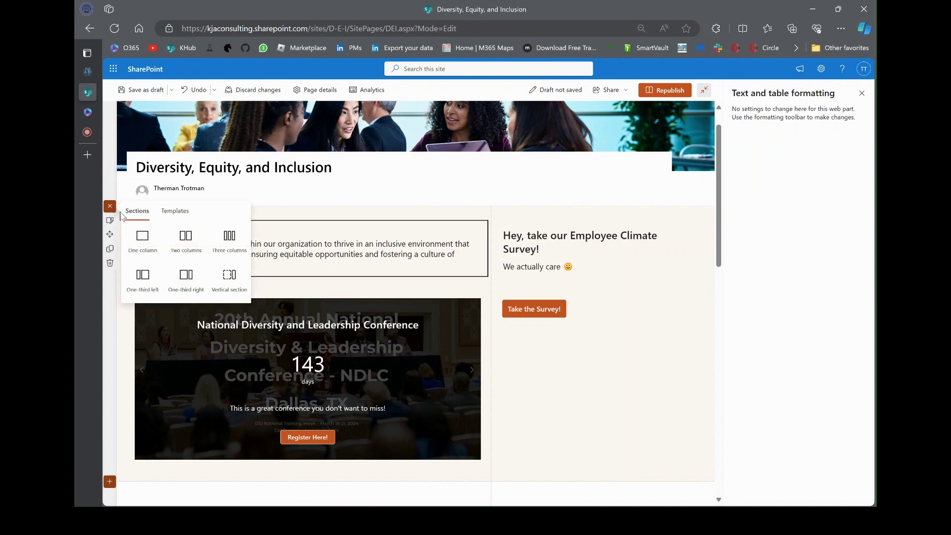
{"action": "left_click", "coordinate": [143, 242]}
{"action": "left_click", "coordinate": [240, 300]}
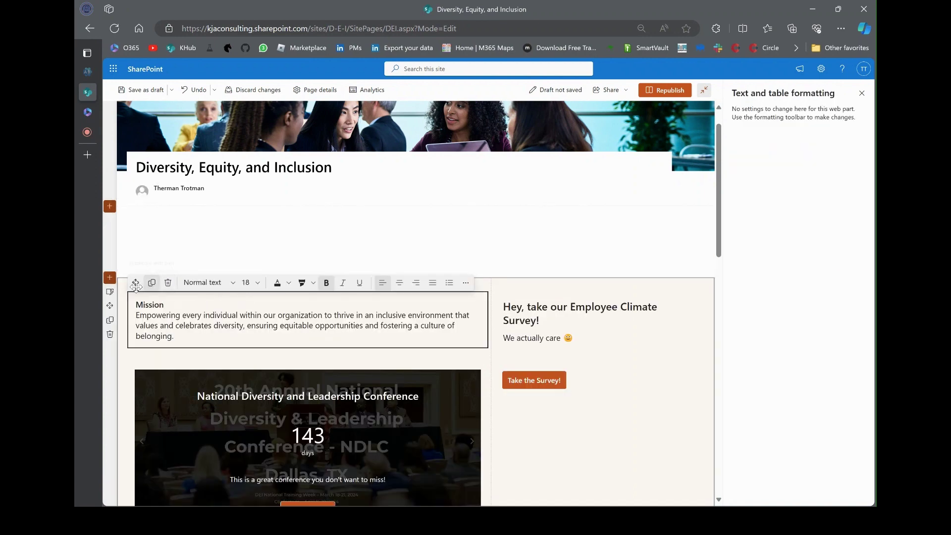
{"action": "left_click_drag", "start_coordinate": [135, 282], "coordinate": [169, 233]}
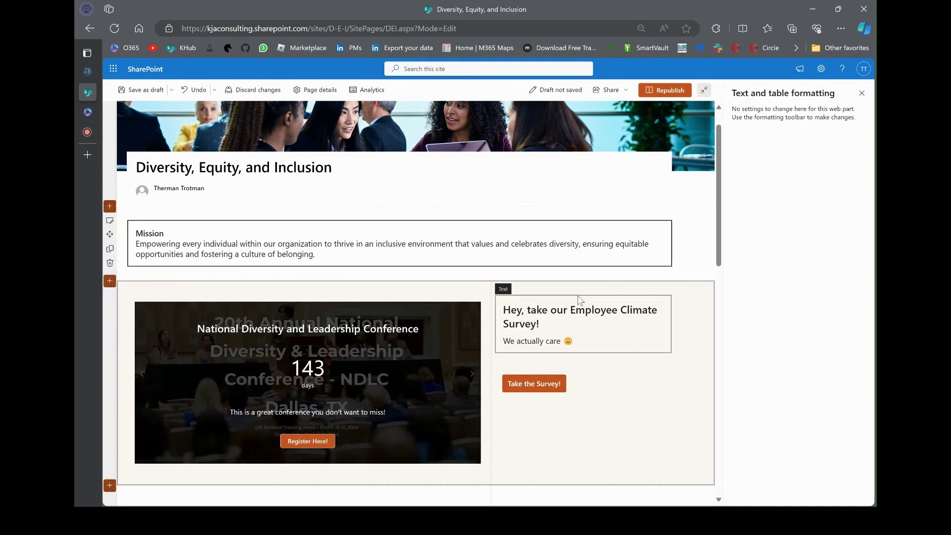
{"action": "scroll", "coordinate": [655, 297], "scroll_direction": "down", "scroll_amount": 6}
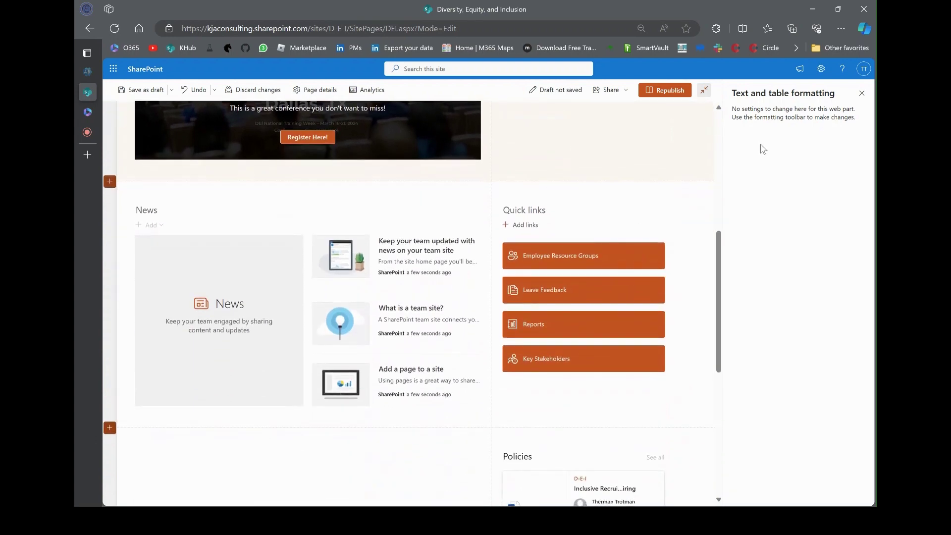
{"action": "left_click", "coordinate": [665, 90]}
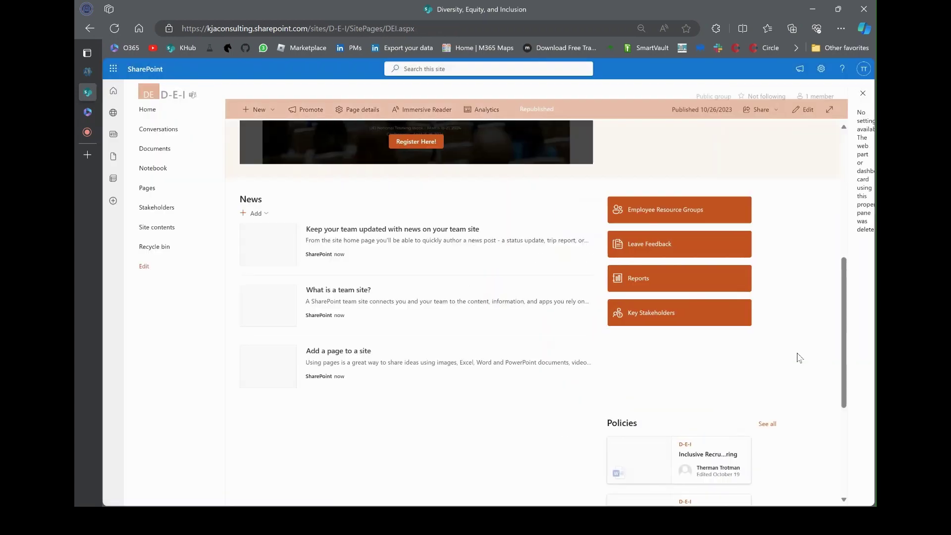
{"action": "scroll", "coordinate": [705, 342], "scroll_direction": "down", "scroll_amount": 3}
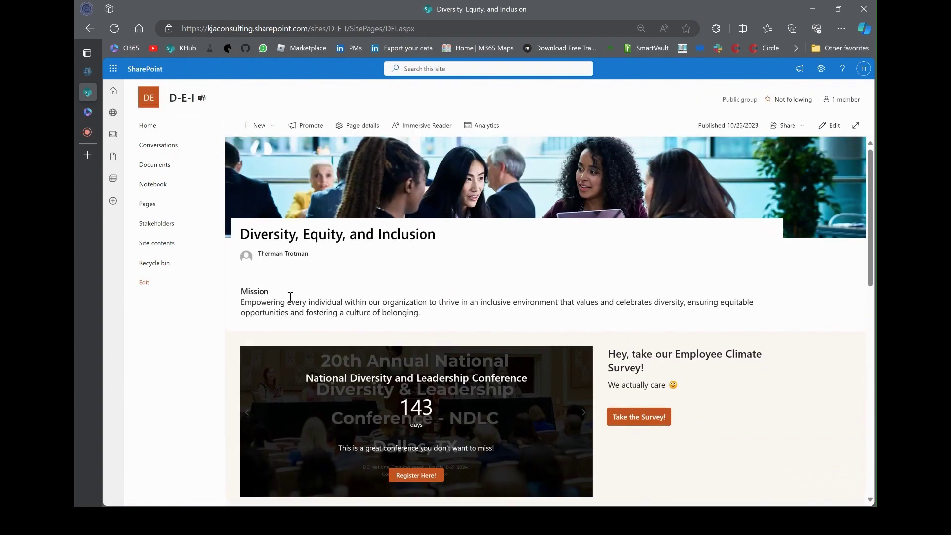
{"action": "left_click_drag", "start_coordinate": [420, 313], "coordinate": [250, 291]}
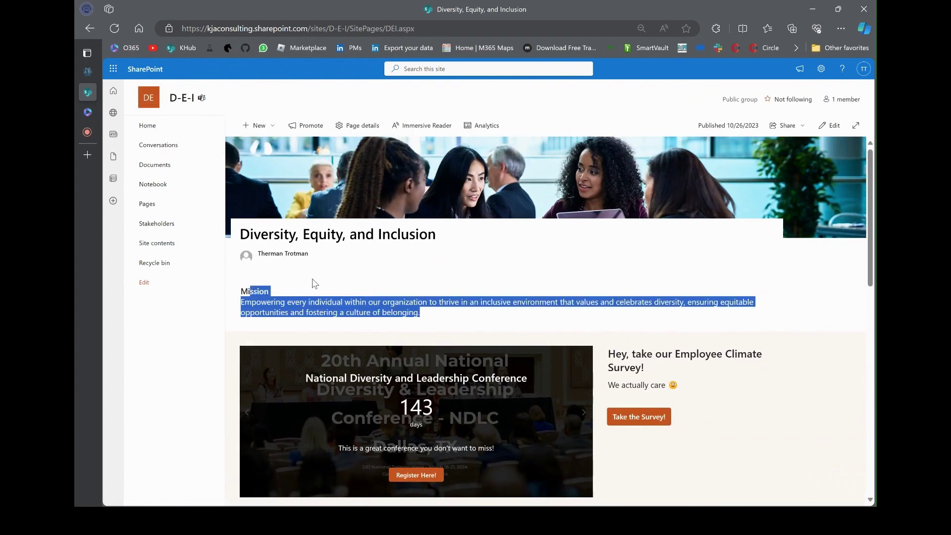
{"action": "scroll", "coordinate": [385, 309], "scroll_direction": "down", "scroll_amount": 2}
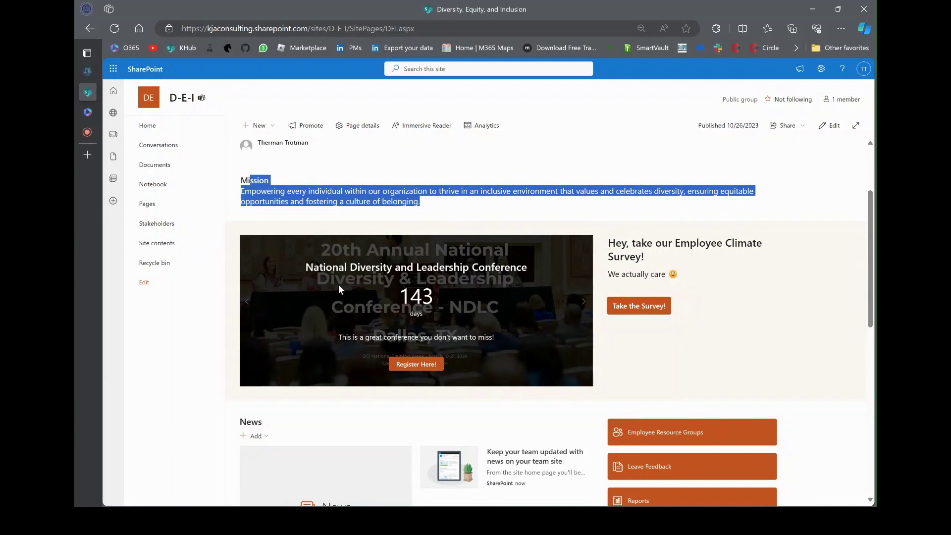
{"action": "scroll", "coordinate": [348, 288], "scroll_direction": "down", "scroll_amount": 1}
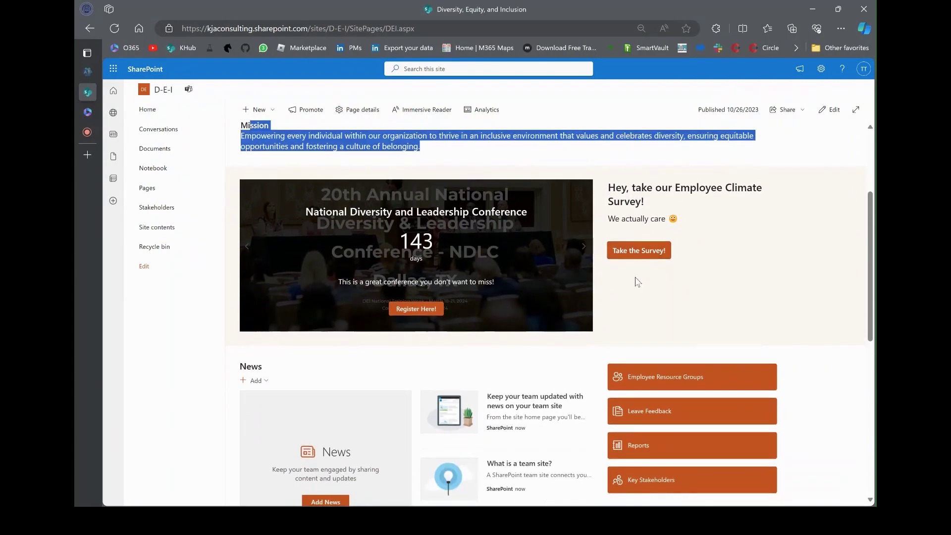
{"action": "scroll", "coordinate": [642, 275], "scroll_direction": "down", "scroll_amount": 3}
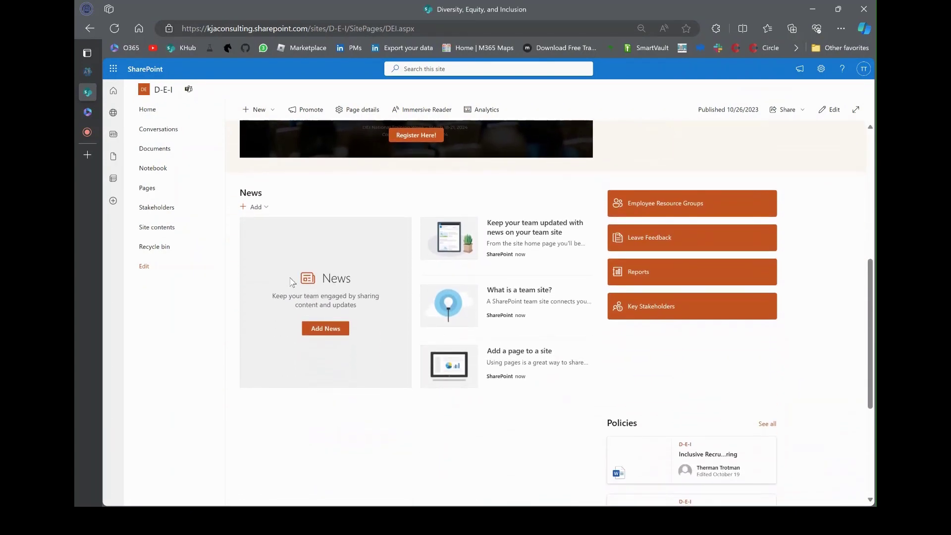
In a new tab, search Google for 'DEI' and filter to News results
{"action": "left_click", "coordinate": [82, 150]}
{"action": "type", "text": "google.com"}
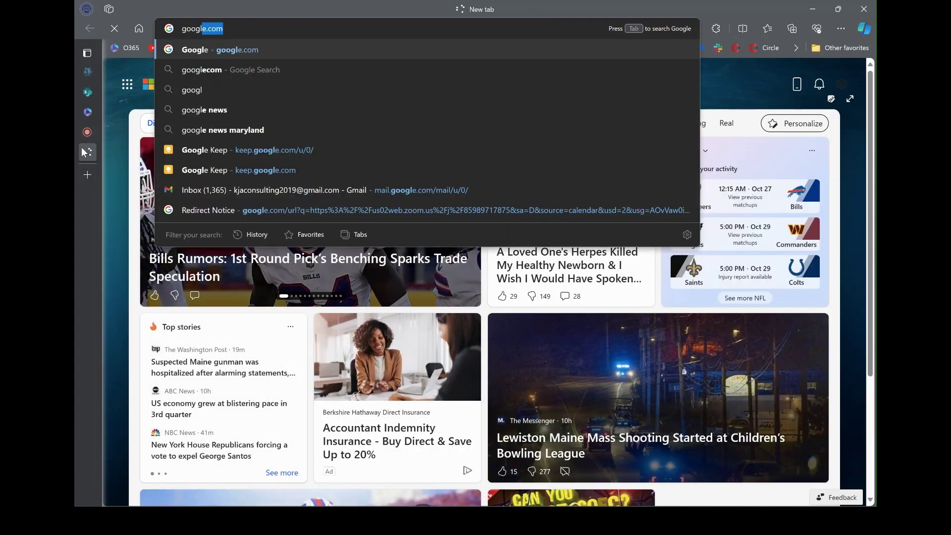
{"action": "key", "text": "Return"}
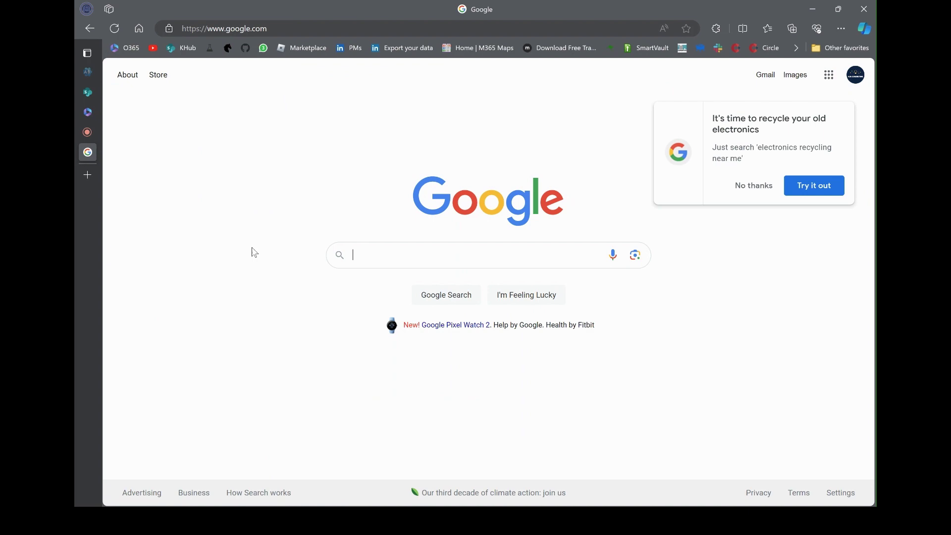
{"action": "type", "text": "DEI"}
{"action": "key", "text": "Return"}
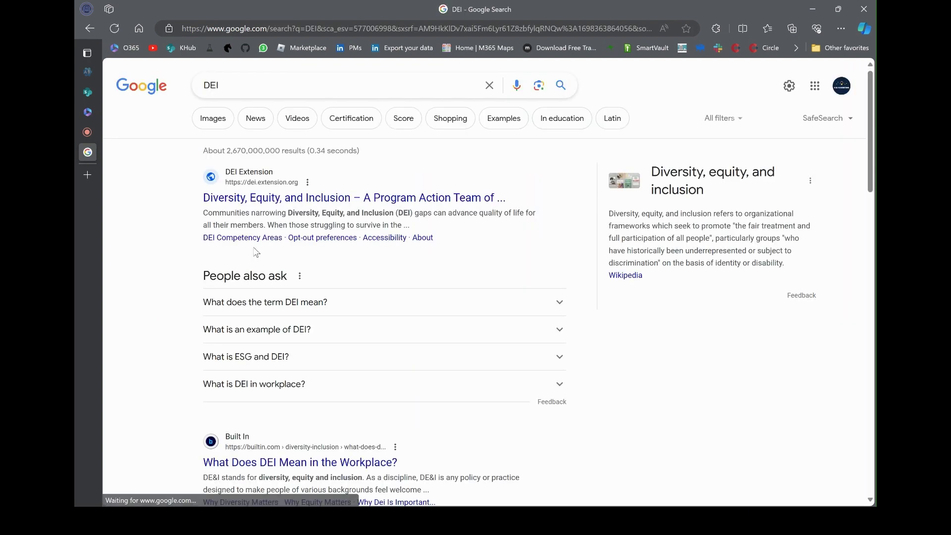
{"action": "left_click", "coordinate": [242, 117]}
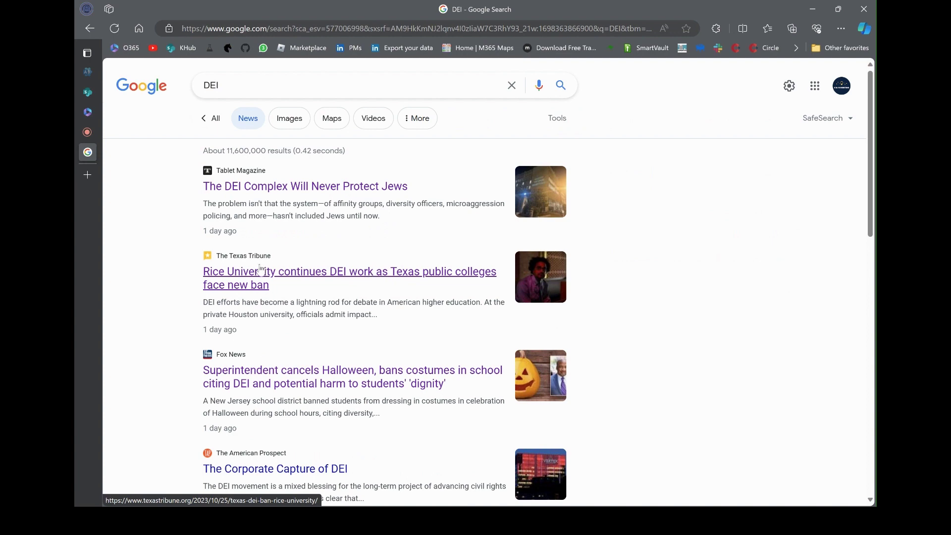
Open the Texas Tribune Rice University DEI article, dismiss its popup and select its URL
{"action": "scroll", "coordinate": [277, 267], "scroll_direction": "down", "scroll_amount": 4}
{"action": "scroll", "coordinate": [412, 309], "scroll_direction": "up", "scroll_amount": 4}
{"action": "left_click", "coordinate": [275, 275]}
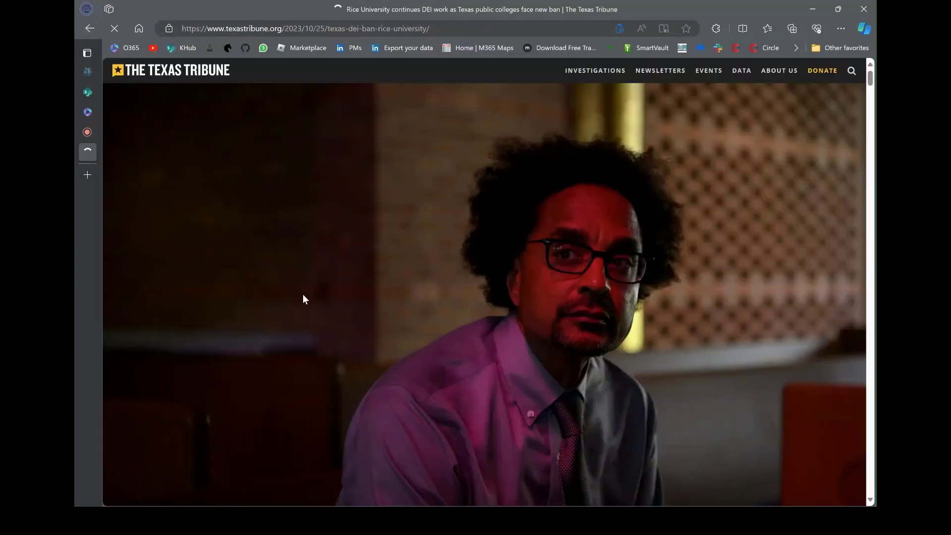
{"action": "scroll", "coordinate": [488, 228], "scroll_direction": "down", "scroll_amount": 7}
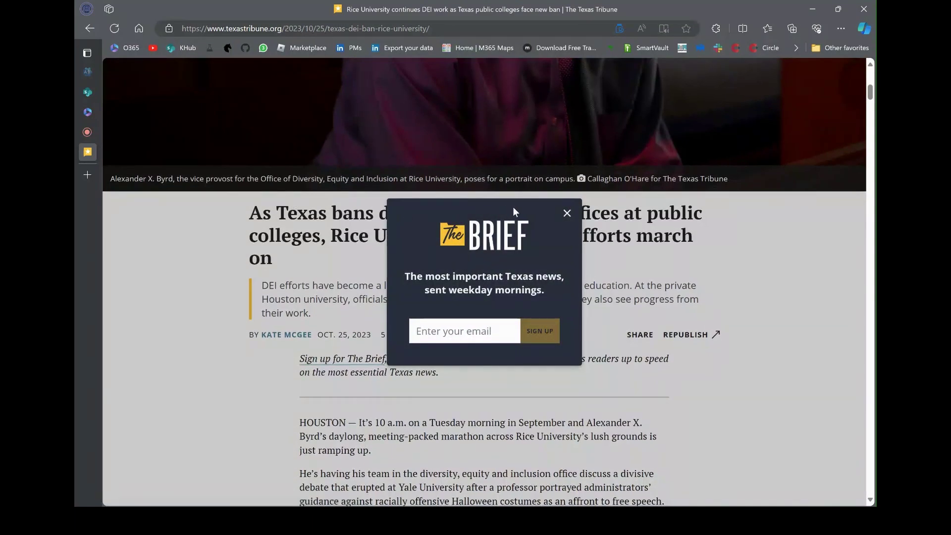
{"action": "left_click", "coordinate": [565, 214]}
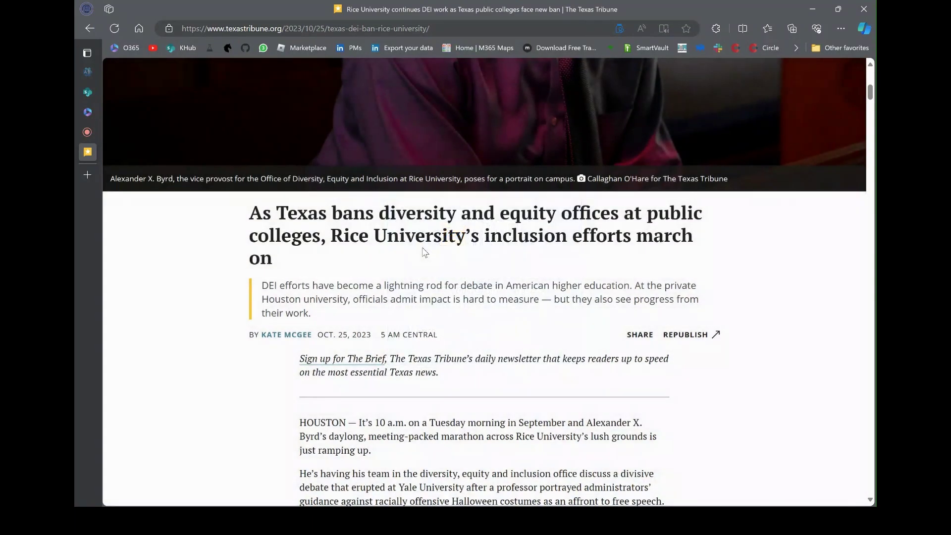
{"action": "scroll", "coordinate": [422, 251], "scroll_direction": "up", "scroll_amount": 3}
{"action": "scroll", "coordinate": [422, 252], "scroll_direction": "up", "scroll_amount": 2}
{"action": "left_click", "coordinate": [333, 28]}
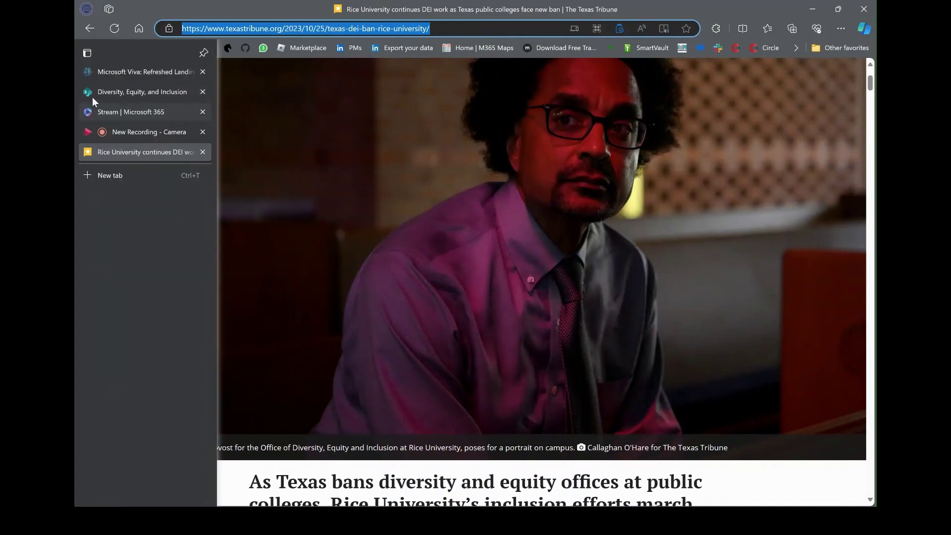
Post the Texas Tribune Rice University article URL as a news link in the News section
{"action": "left_click", "coordinate": [93, 97]}
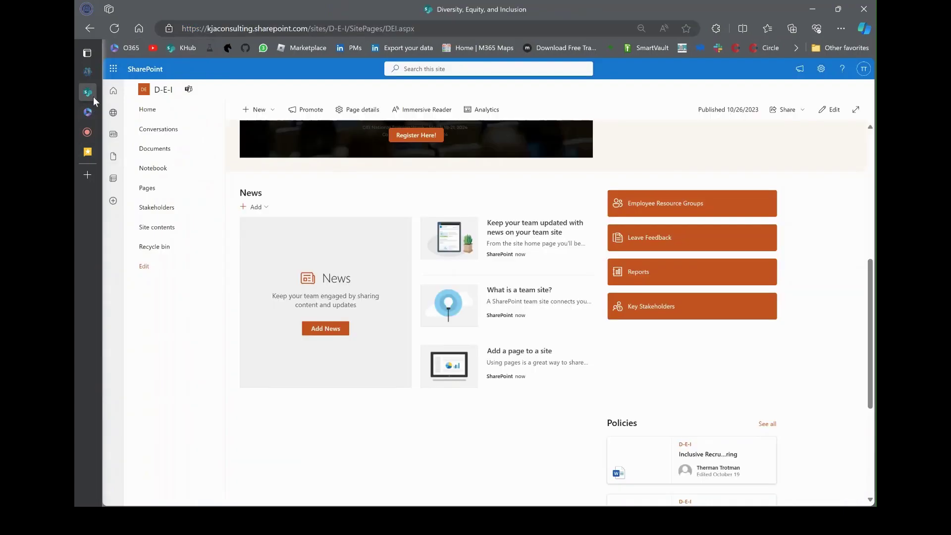
{"action": "left_click", "coordinate": [263, 207]}
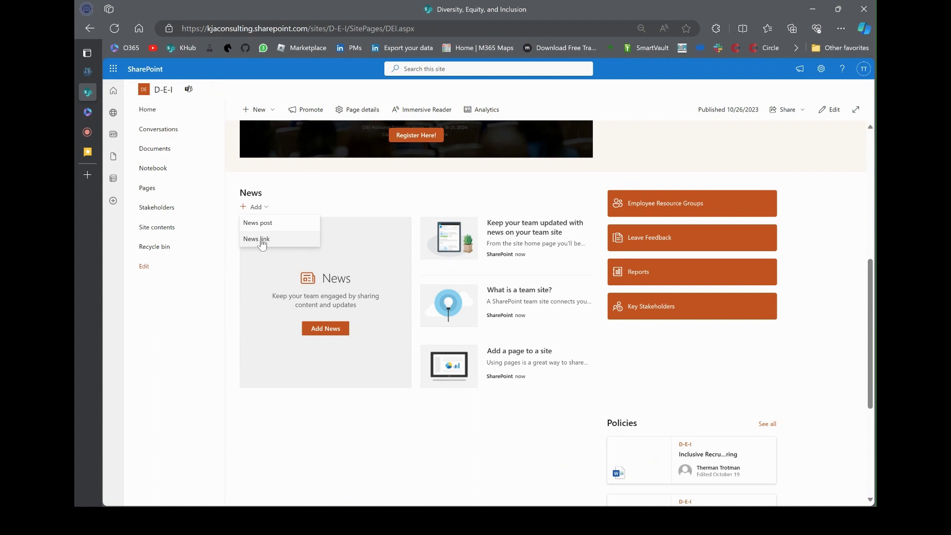
{"action": "left_click", "coordinate": [287, 241]}
{"action": "key", "text": "ctrl+v"}
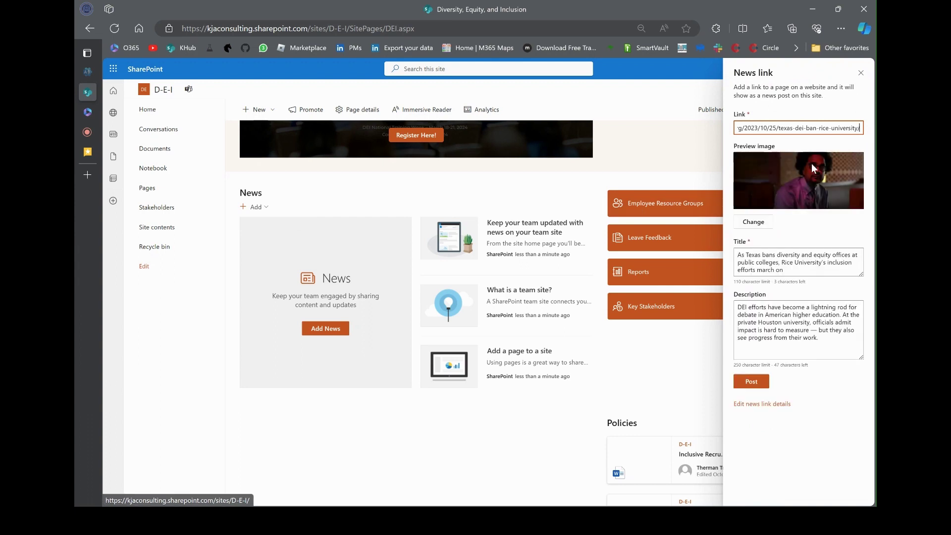
{"action": "left_click", "coordinate": [750, 382]}
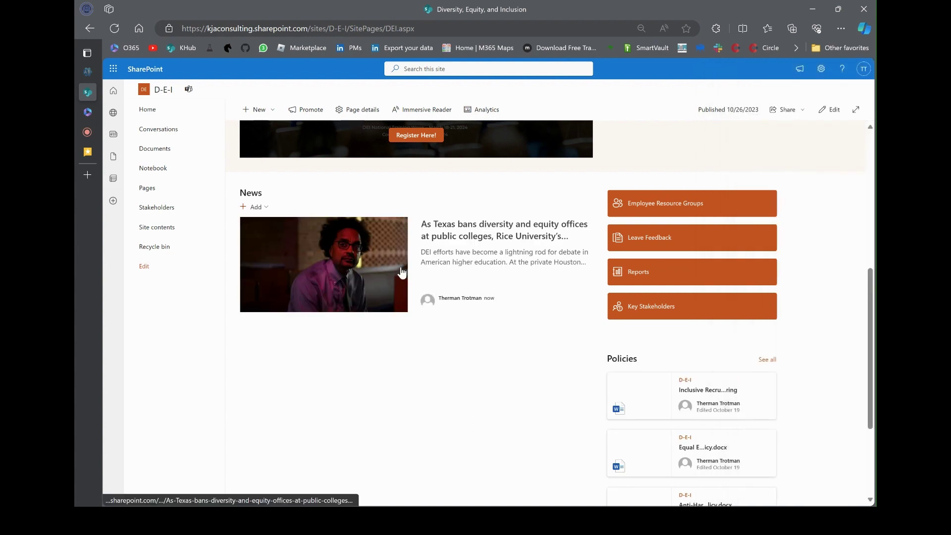
Go back from the Texas Tribune article to the Google DEI news results
{"action": "mouse_move", "coordinate": [88, 115]}
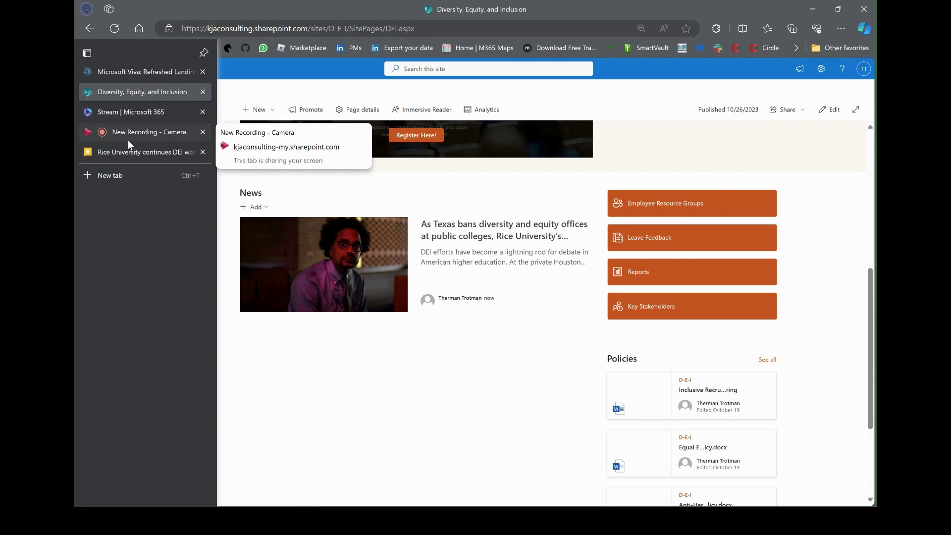
{"action": "left_click", "coordinate": [129, 155]}
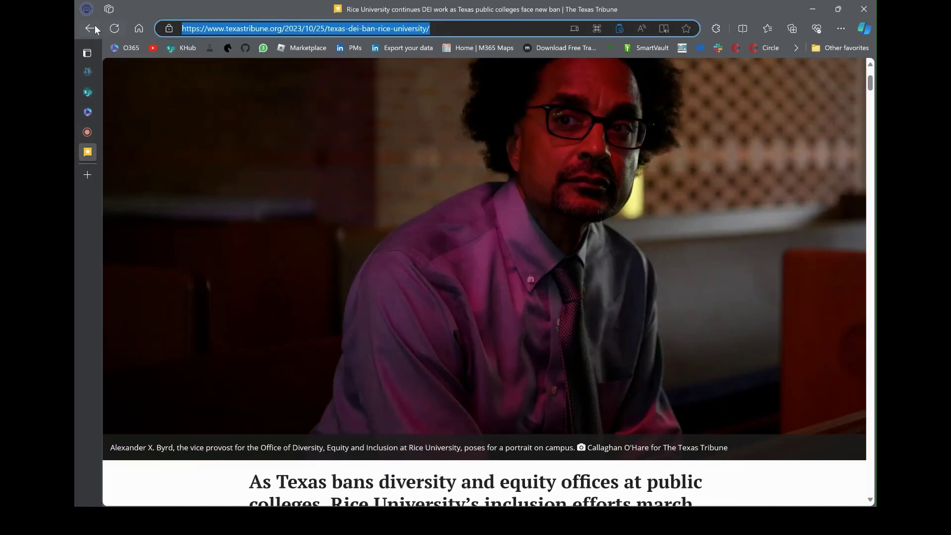
{"action": "left_click", "coordinate": [93, 28]}
{"action": "scroll", "coordinate": [332, 245], "scroll_direction": "down", "scroll_amount": 3}
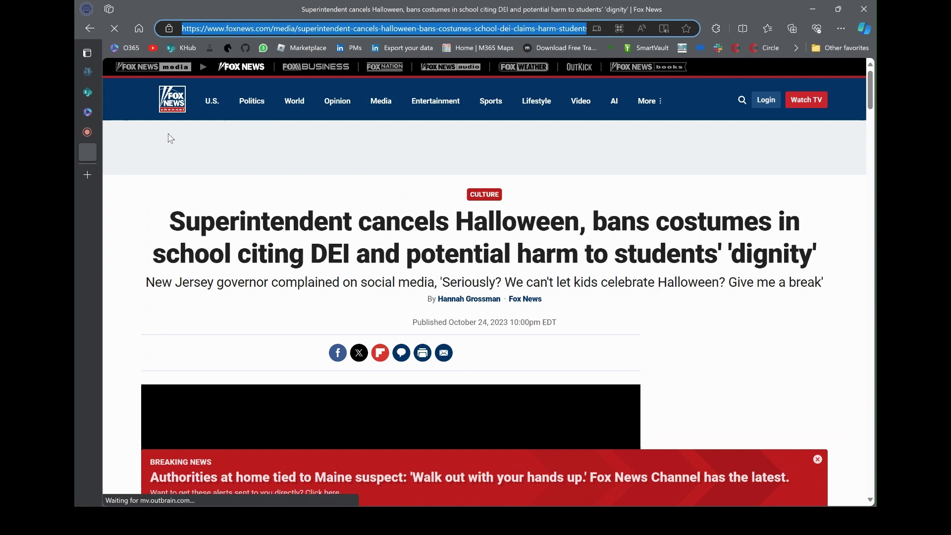
Post the Fox News DEI article URL as a second news link in the News section
{"action": "mouse_move", "coordinate": [89, 112]}
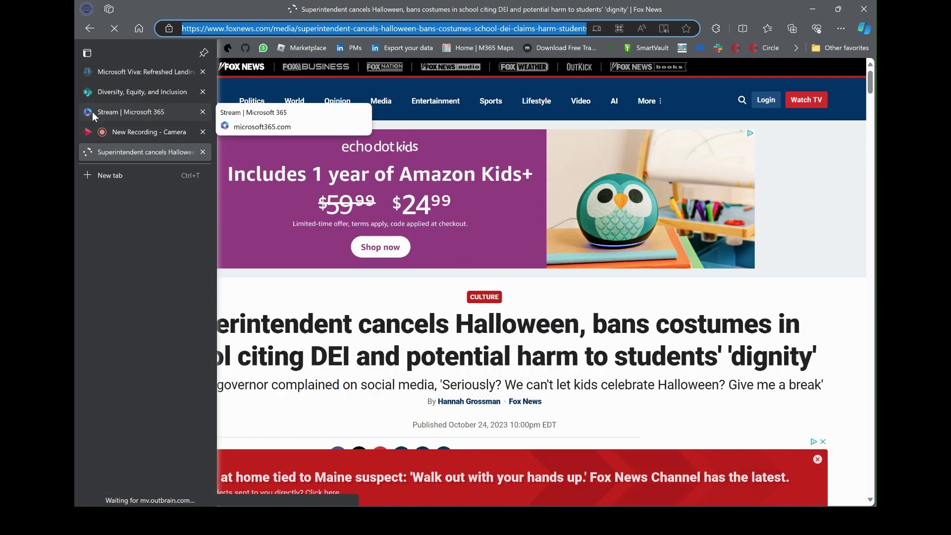
{"action": "left_click", "coordinate": [102, 94]}
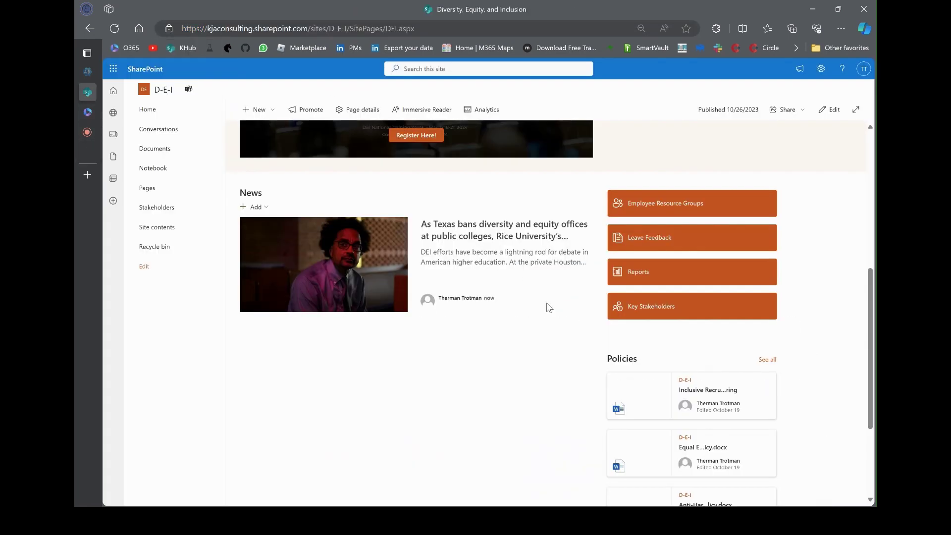
{"action": "left_click", "coordinate": [268, 208]}
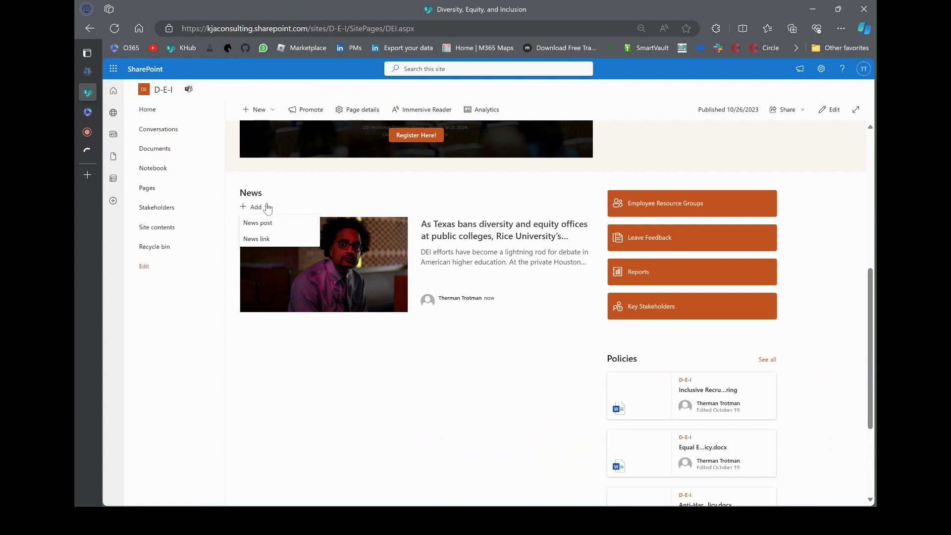
{"action": "left_click", "coordinate": [262, 239]}
{"action": "key", "text": "ctrl+v"}
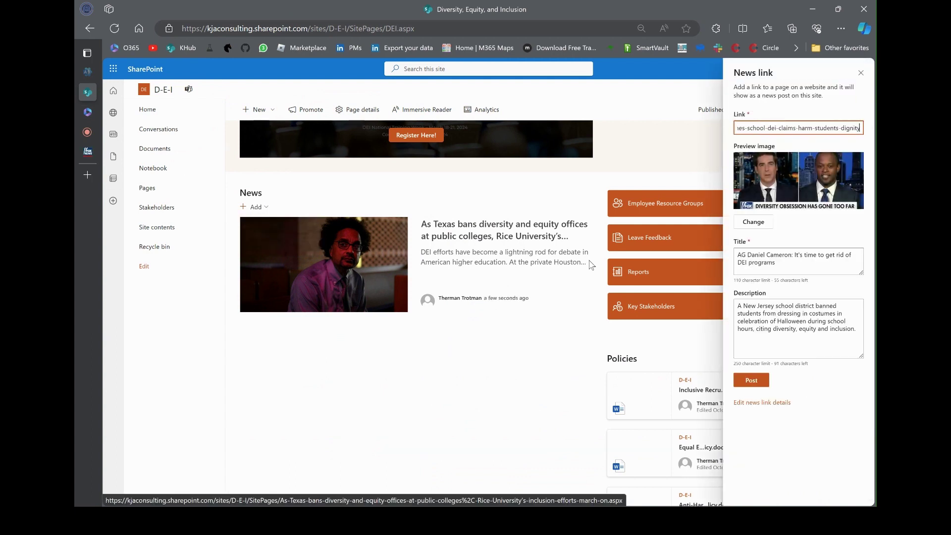
{"action": "left_click", "coordinate": [750, 380]}
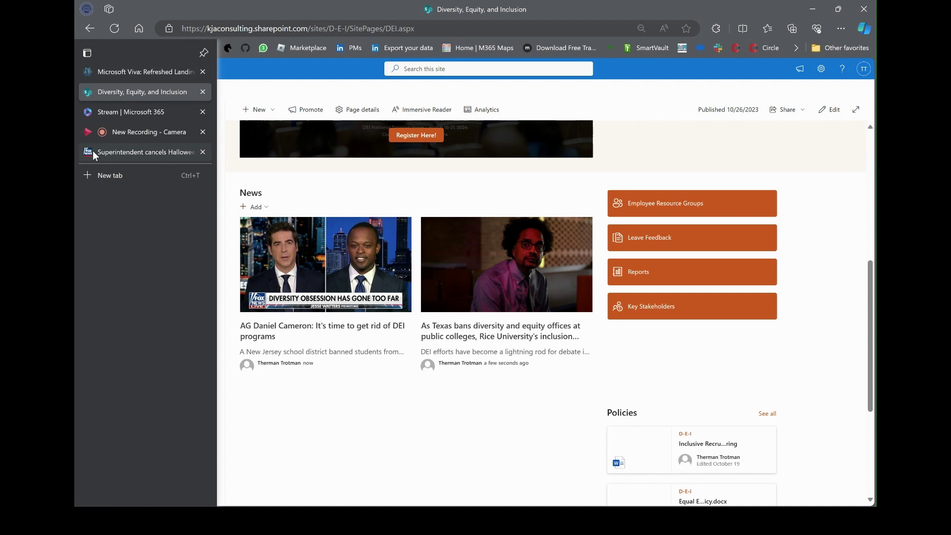
{"action": "left_click", "coordinate": [93, 150]}
Post The American Prospect's 'The Corporate Capture of DEI' URL as a news link, then start a new news post
{"action": "left_click", "coordinate": [92, 28]}
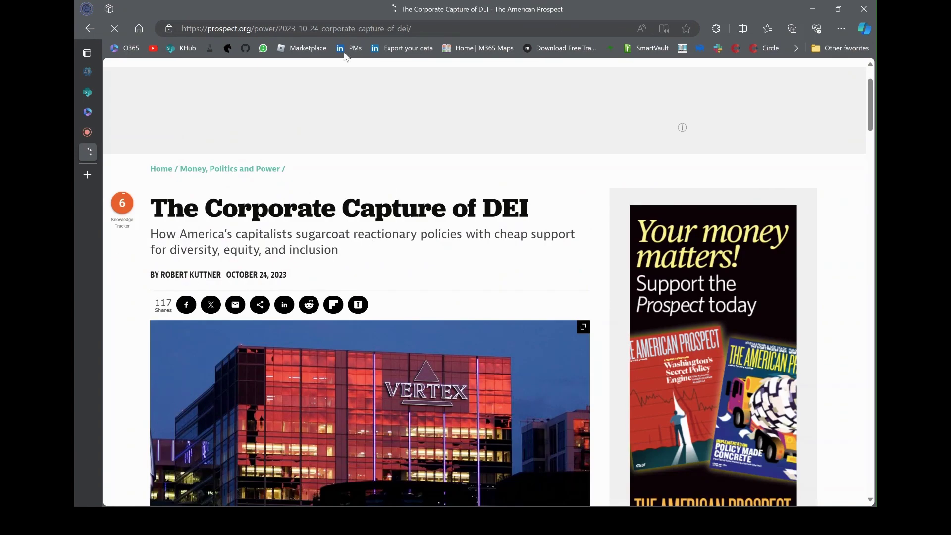
{"action": "left_click", "coordinate": [333, 29]}
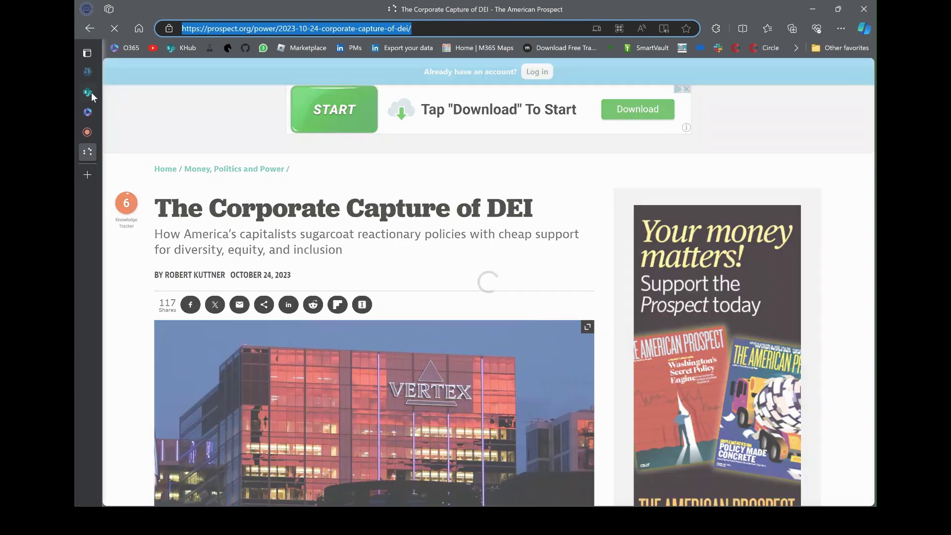
{"action": "left_click", "coordinate": [91, 93]}
{"action": "left_click", "coordinate": [265, 211]}
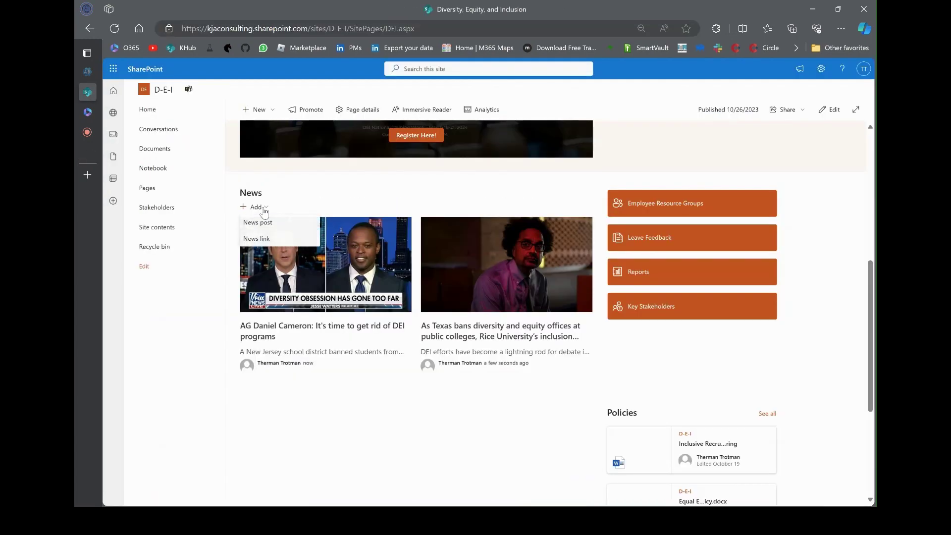
{"action": "left_click", "coordinate": [267, 238]}
{"action": "key", "text": "ctrl+v"}
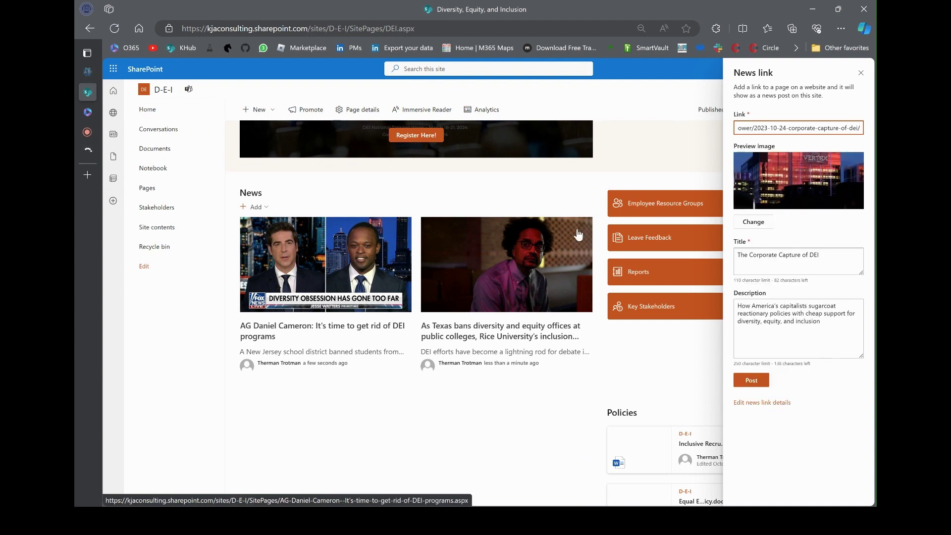
{"action": "left_click", "coordinate": [760, 379]}
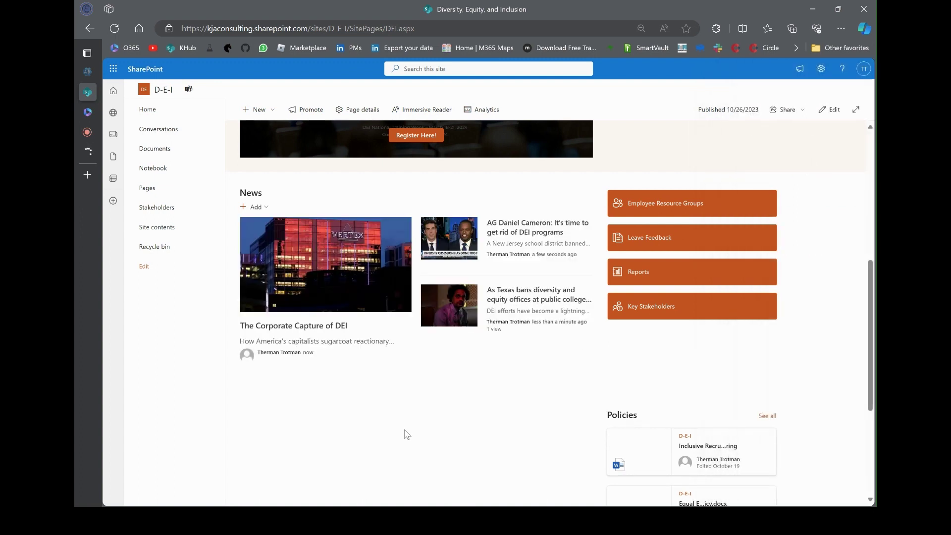
{"action": "left_click", "coordinate": [262, 207]}
{"action": "left_click", "coordinate": [260, 219]}
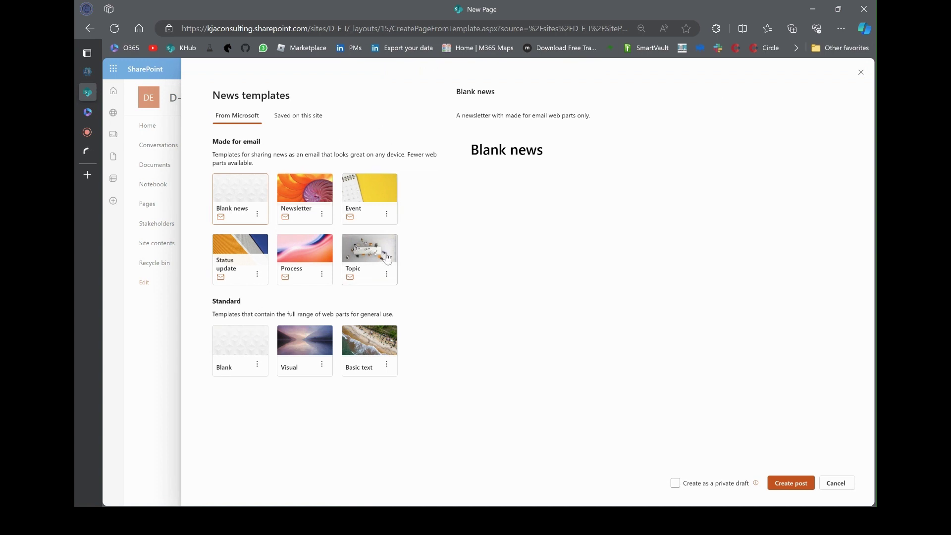
Create a Blank-template news post, then back out to the Diversity, Equity, and Inclusion page
{"action": "left_click", "coordinate": [246, 348]}
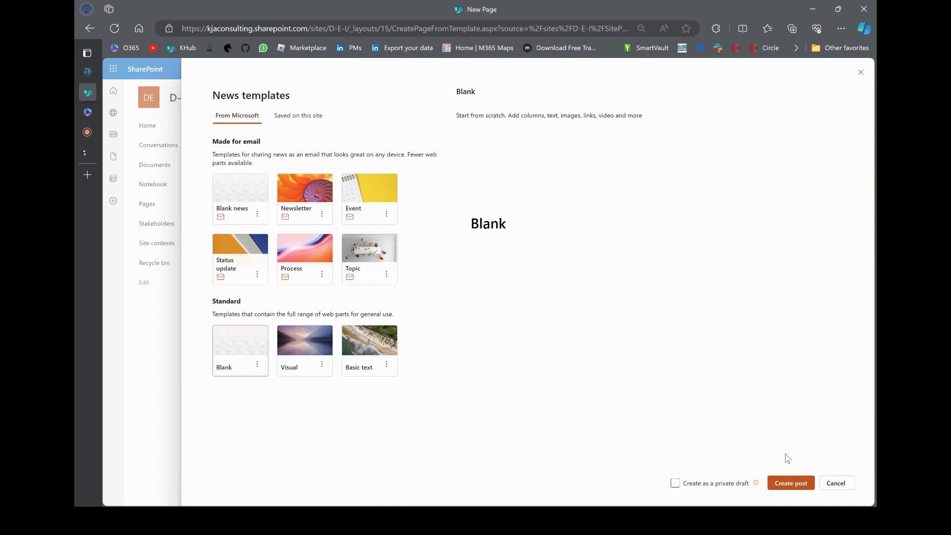
{"action": "left_click", "coordinate": [804, 480]}
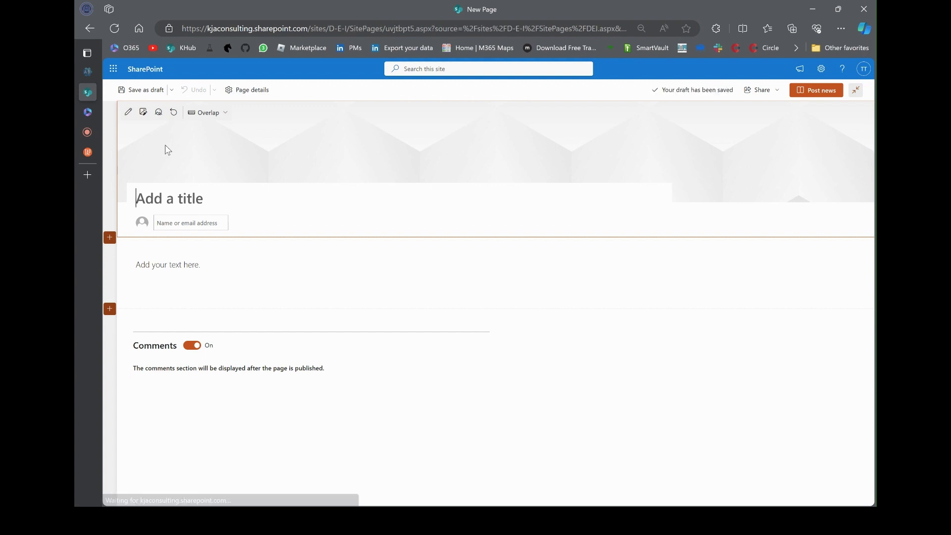
{"action": "right_click", "coordinate": [85, 32]}
{"action": "key", "text": "Escape"}
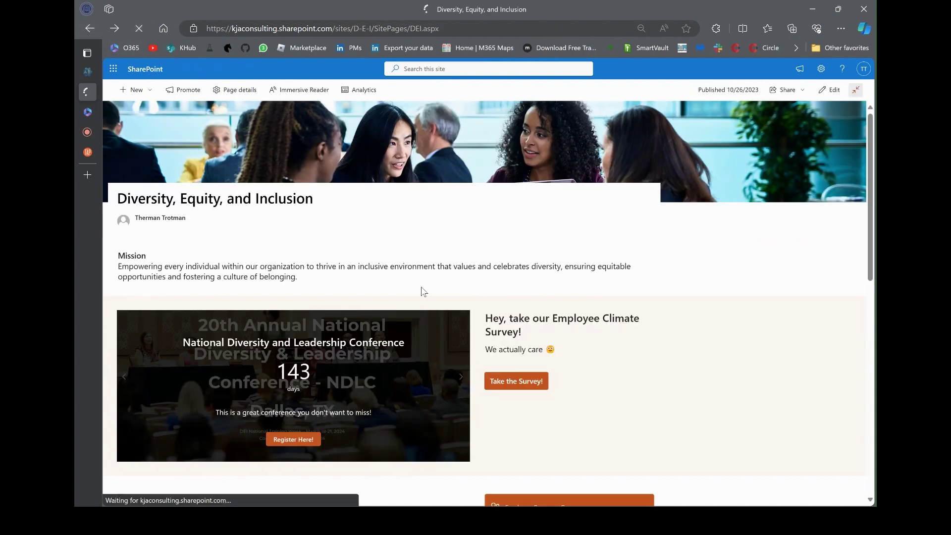
Open the New York Times Penn donors article from the DEI results and copy its URL
{"action": "scroll", "coordinate": [411, 289], "scroll_direction": "down", "scroll_amount": 5}
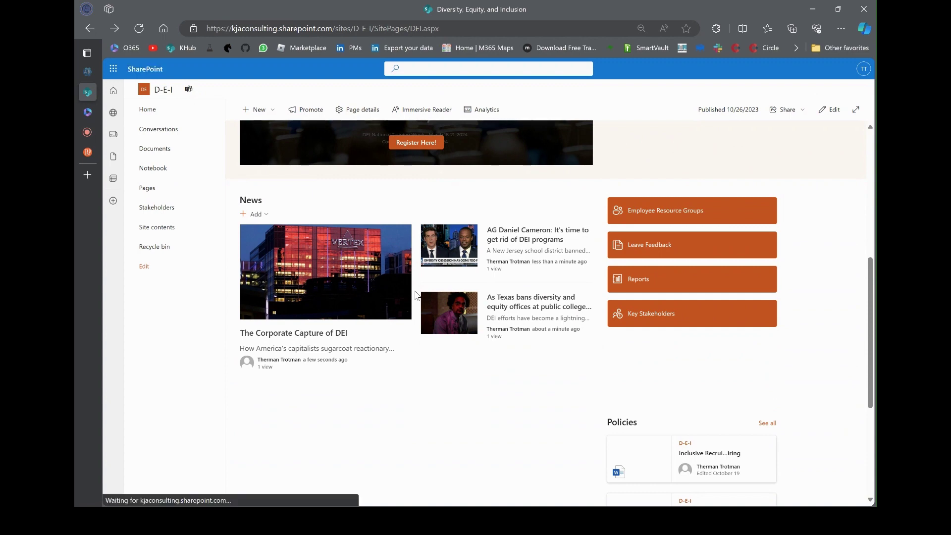
{"action": "scroll", "coordinate": [599, 366], "scroll_direction": "up", "scroll_amount": 2}
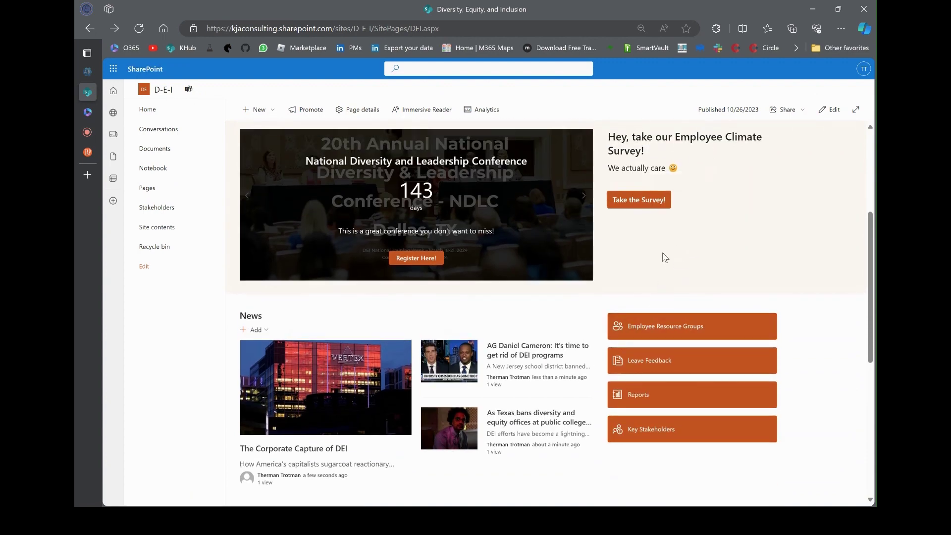
{"action": "left_click", "coordinate": [88, 152]}
{"action": "left_click", "coordinate": [85, 34]}
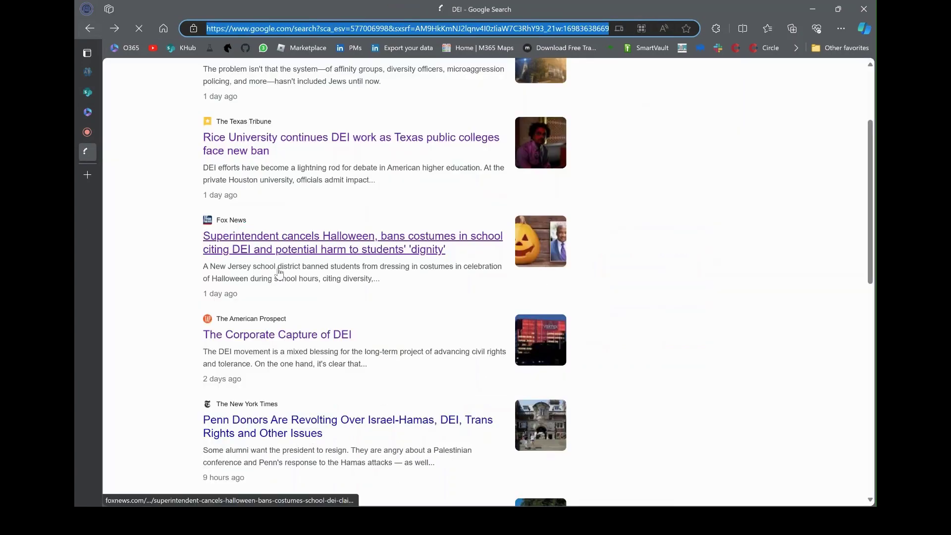
{"action": "scroll", "coordinate": [310, 348], "scroll_direction": "down", "scroll_amount": 3}
{"action": "left_click", "coordinate": [264, 296]}
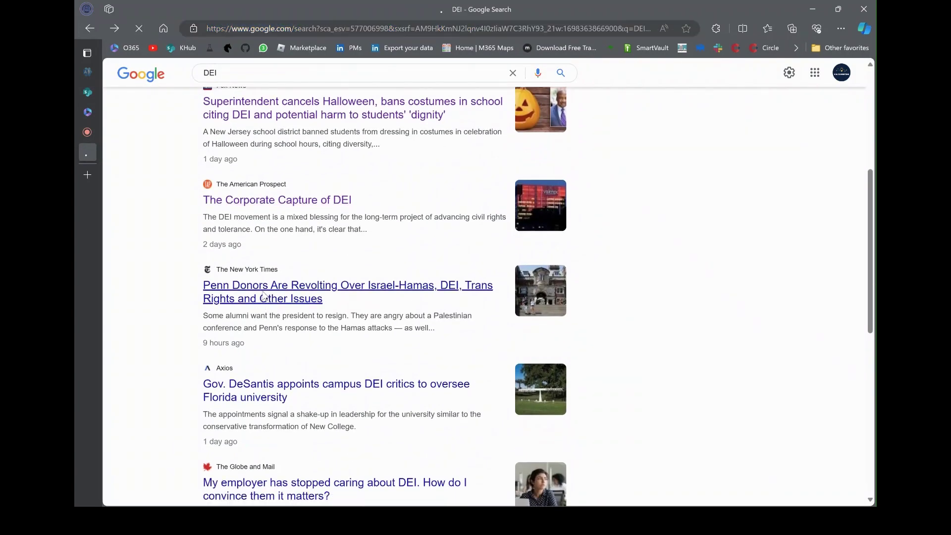
{"action": "scroll", "coordinate": [278, 307], "scroll_direction": "down", "scroll_amount": 15}
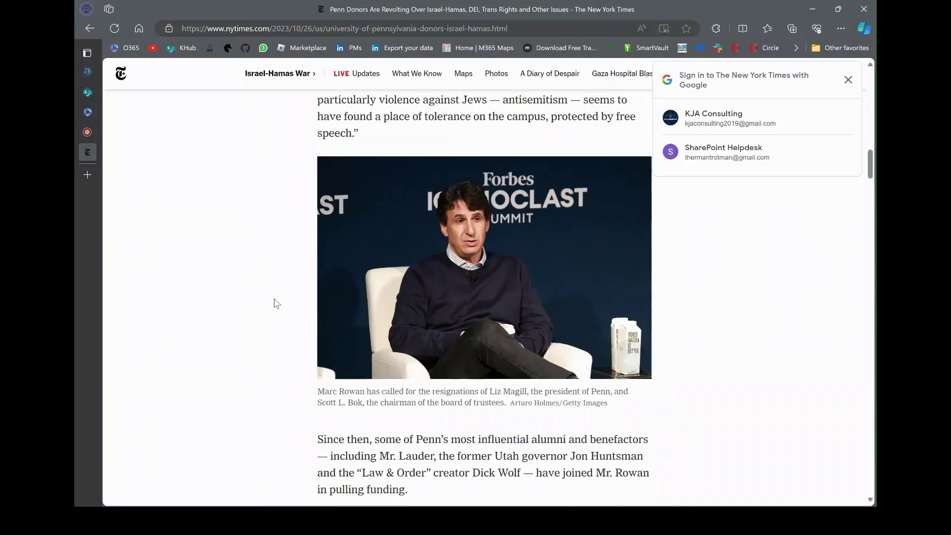
{"action": "scroll", "coordinate": [340, 59], "scroll_direction": "up", "scroll_amount": 1}
{"action": "left_click", "coordinate": [341, 29]}
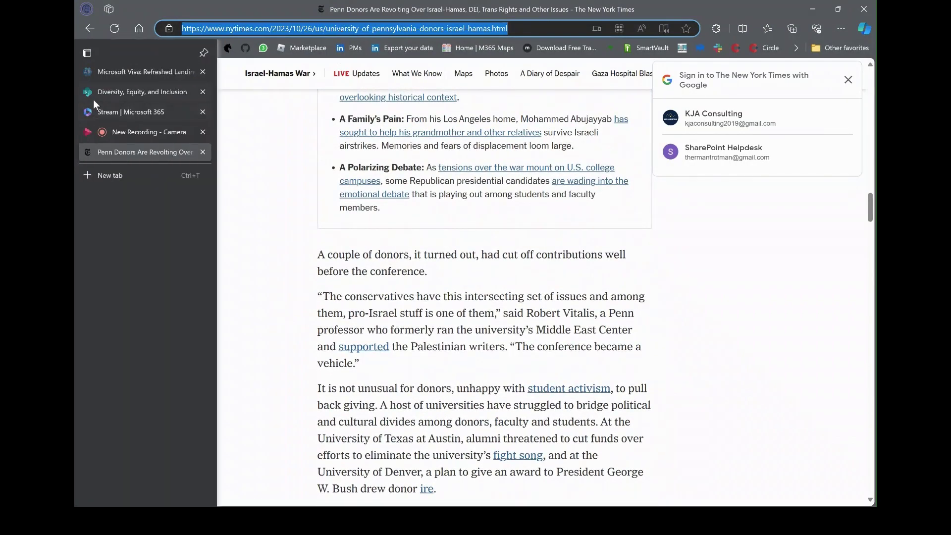
Post 'Who Decides Penn's Future: Donors or the University?' as a news link in the News section
{"action": "left_click", "coordinate": [96, 97]}
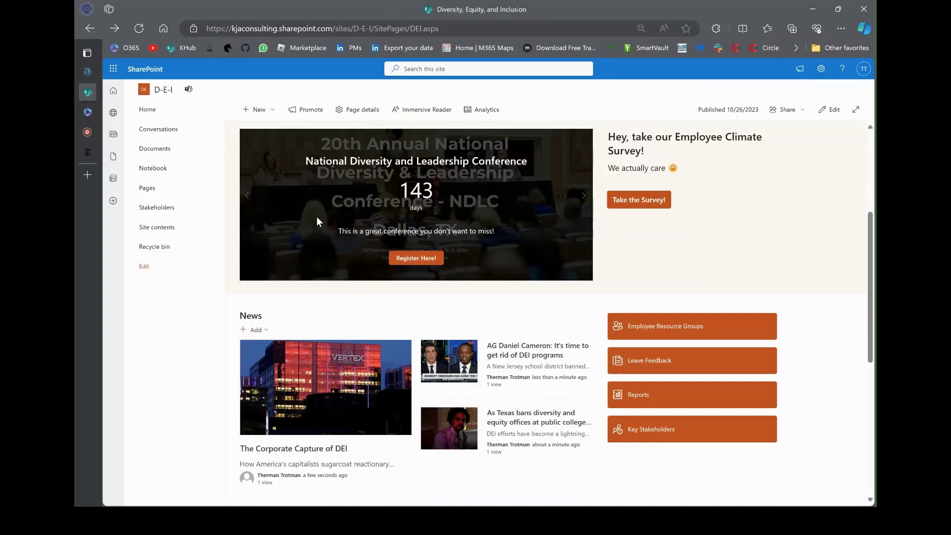
{"action": "left_click", "coordinate": [264, 331]}
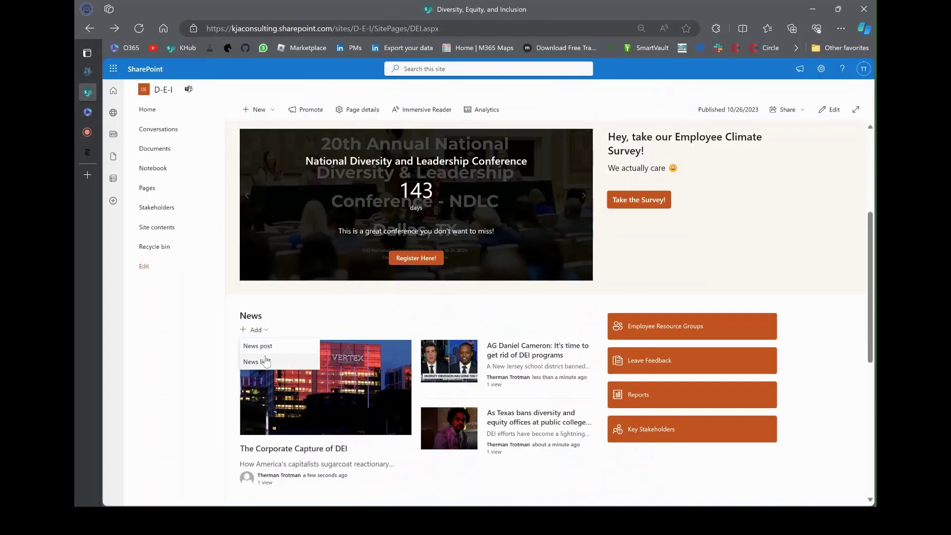
{"action": "left_click", "coordinate": [260, 359]}
{"action": "key", "text": "ctrl+v"}
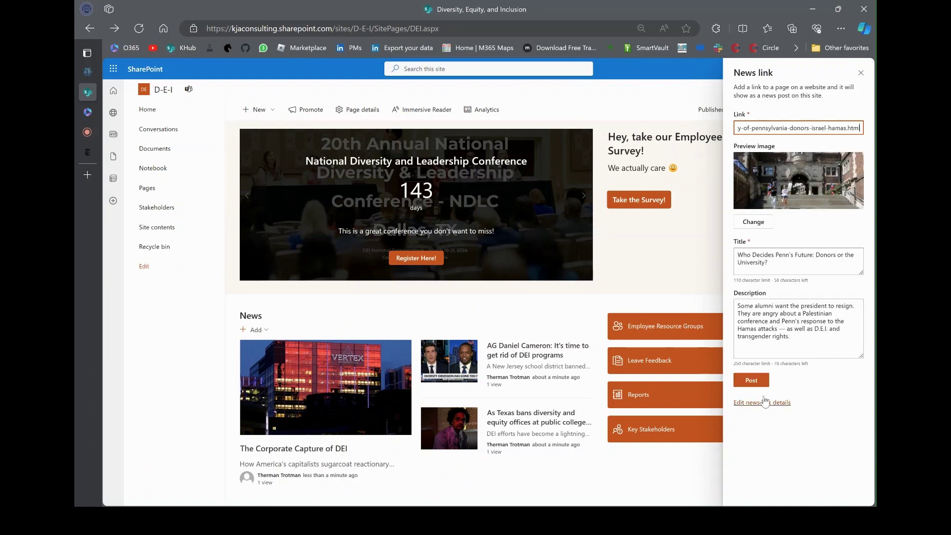
{"action": "left_click", "coordinate": [761, 384]}
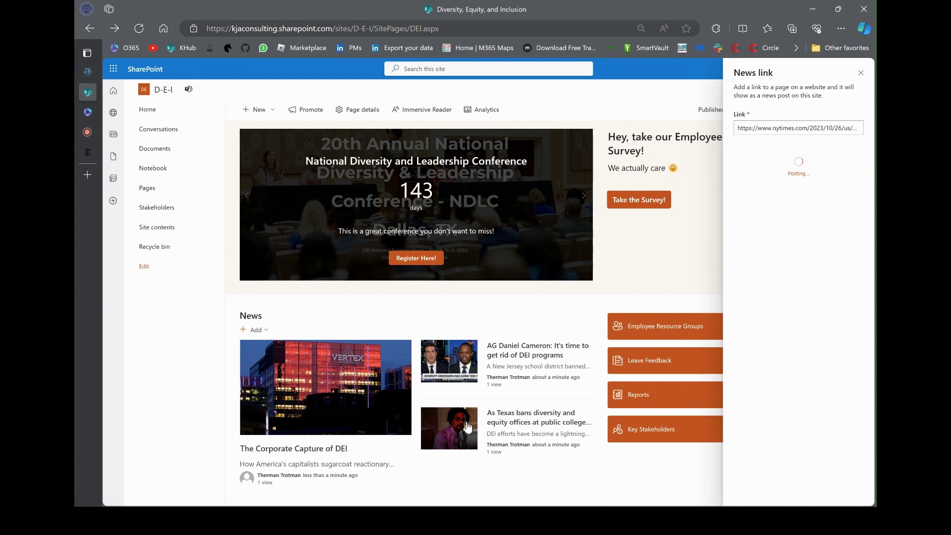
{"action": "scroll", "coordinate": [421, 372], "scroll_direction": "down", "scroll_amount": 2}
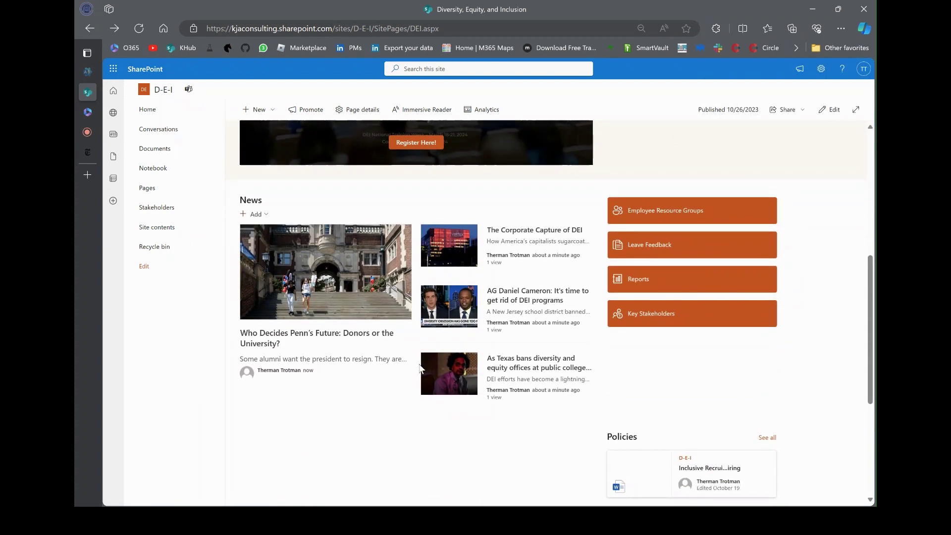
Put the D-E-I page into edit mode and open the News web part's properties
{"action": "left_click", "coordinate": [820, 110]}
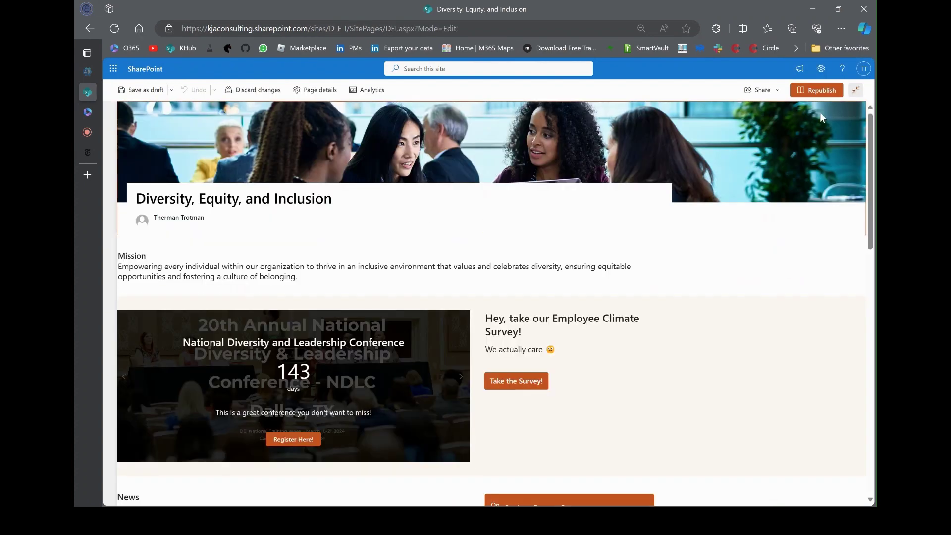
{"action": "scroll", "coordinate": [579, 244], "scroll_direction": "down", "scroll_amount": 5}
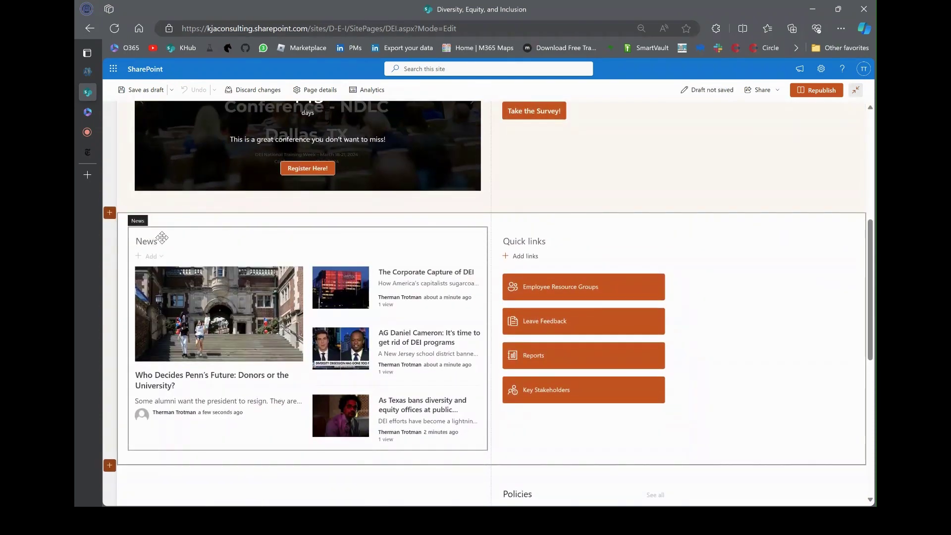
{"action": "left_click", "coordinate": [162, 237]}
{"action": "left_click", "coordinate": [151, 217]}
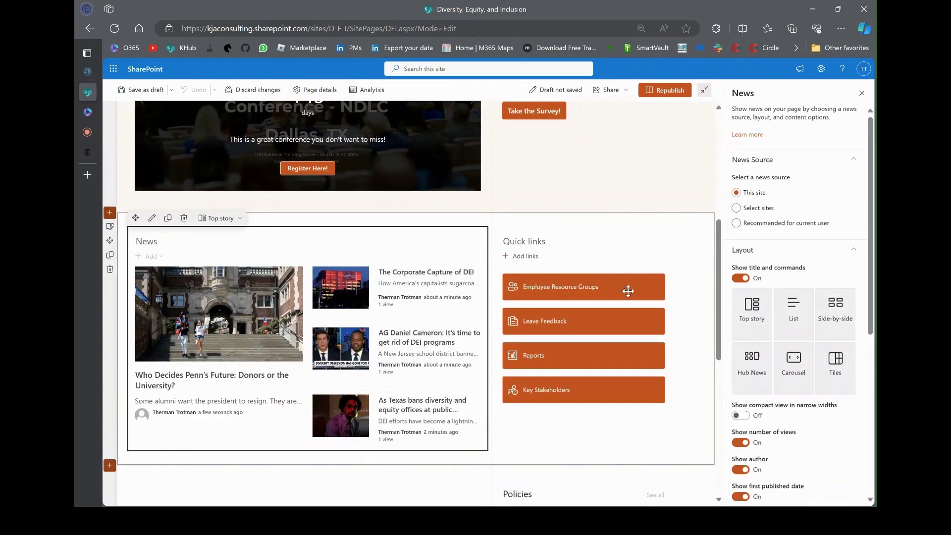
Preview the news in the List, Side-by-side and Hub News layouts
{"action": "left_click", "coordinate": [784, 327]}
{"action": "scroll", "coordinate": [276, 380], "scroll_direction": "down", "scroll_amount": 3}
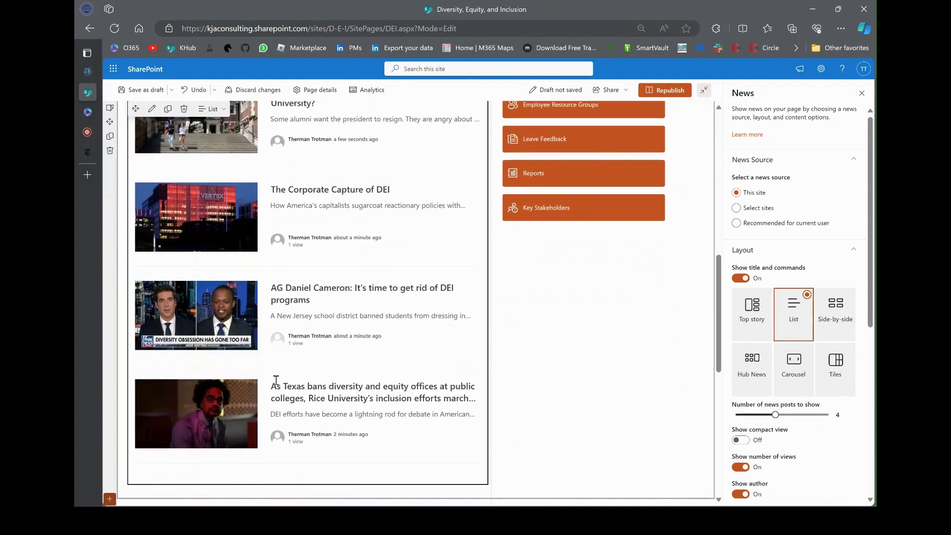
{"action": "left_click", "coordinate": [827, 323]}
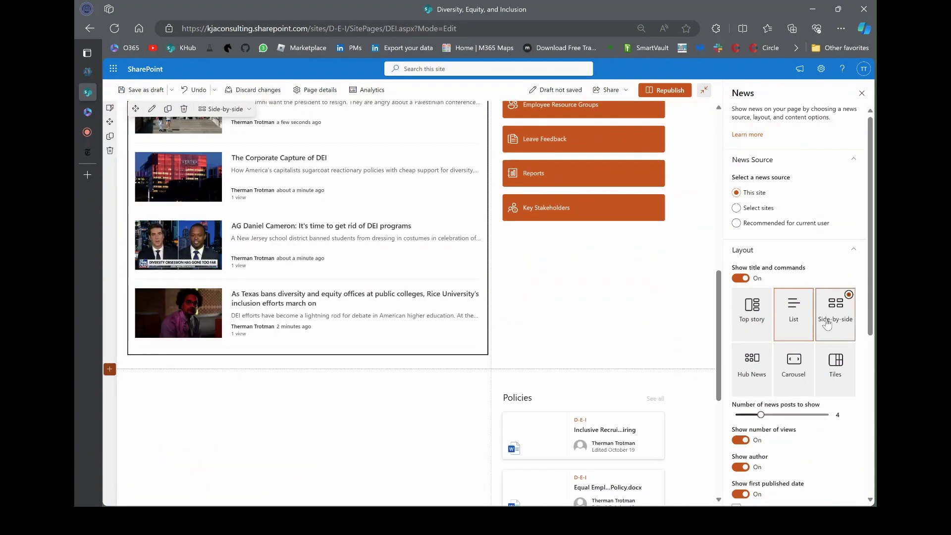
{"action": "scroll", "coordinate": [267, 335], "scroll_direction": "up", "scroll_amount": 3}
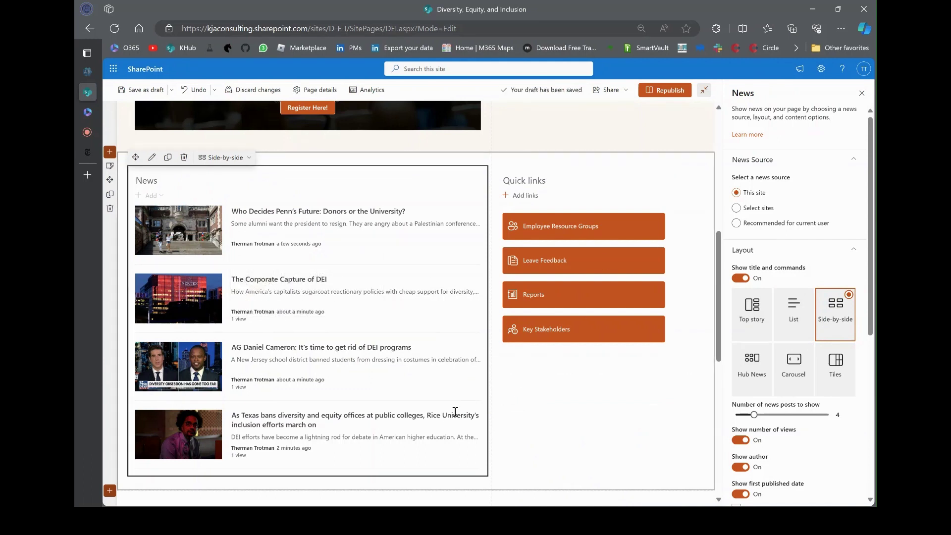
{"action": "scroll", "coordinate": [577, 393], "scroll_direction": "down", "scroll_amount": 2}
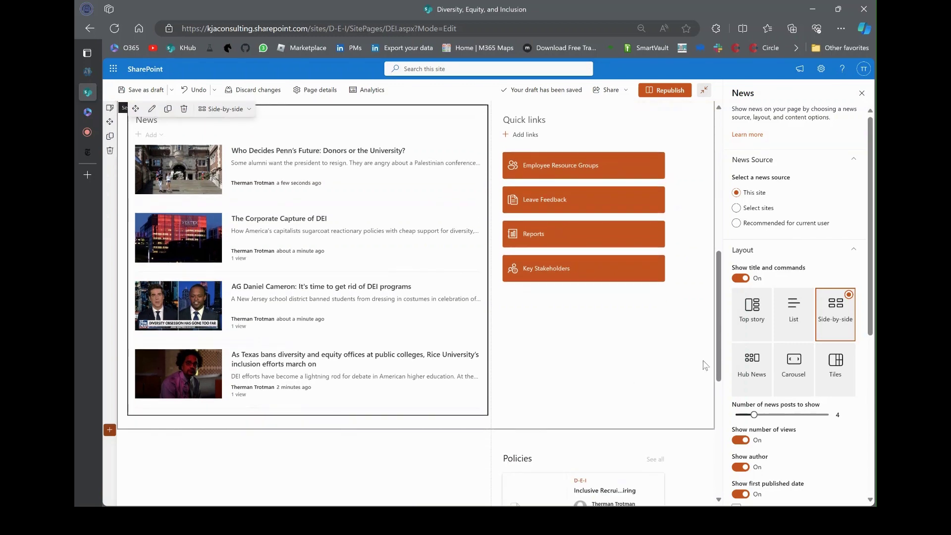
{"action": "left_click", "coordinate": [751, 367]}
{"action": "scroll", "coordinate": [326, 293], "scroll_direction": "up", "scroll_amount": 2}
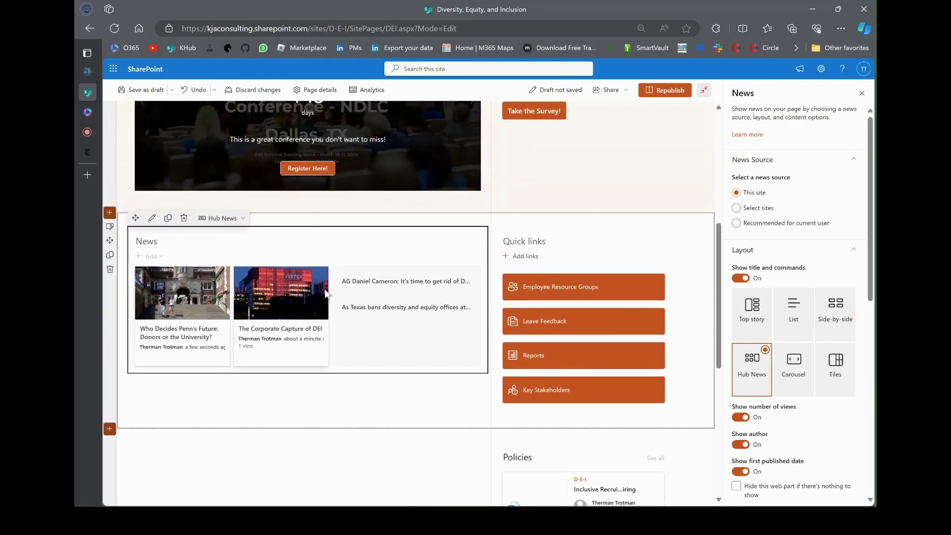
Try Carousel through to the Texas story, then Tiles, and settle on Top story
{"action": "left_click", "coordinate": [788, 376]}
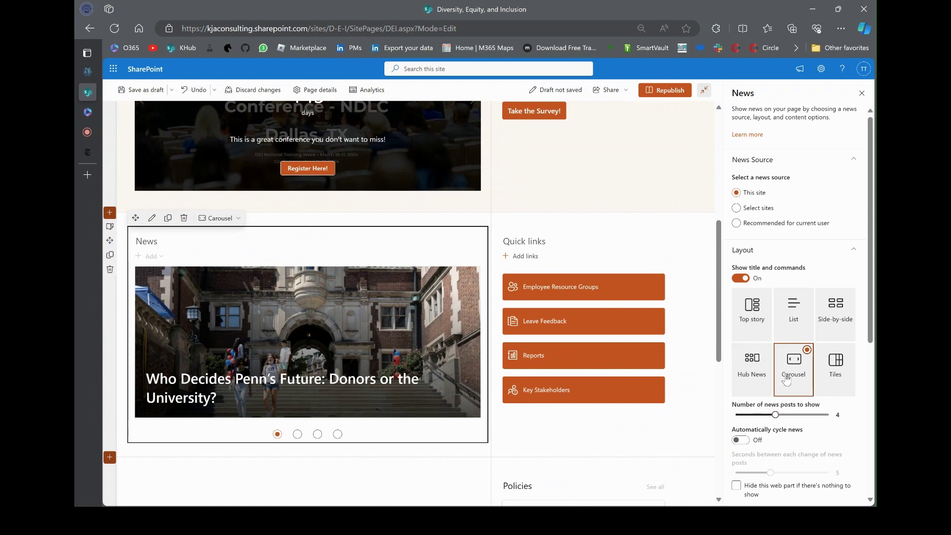
{"action": "left_click", "coordinate": [469, 341]}
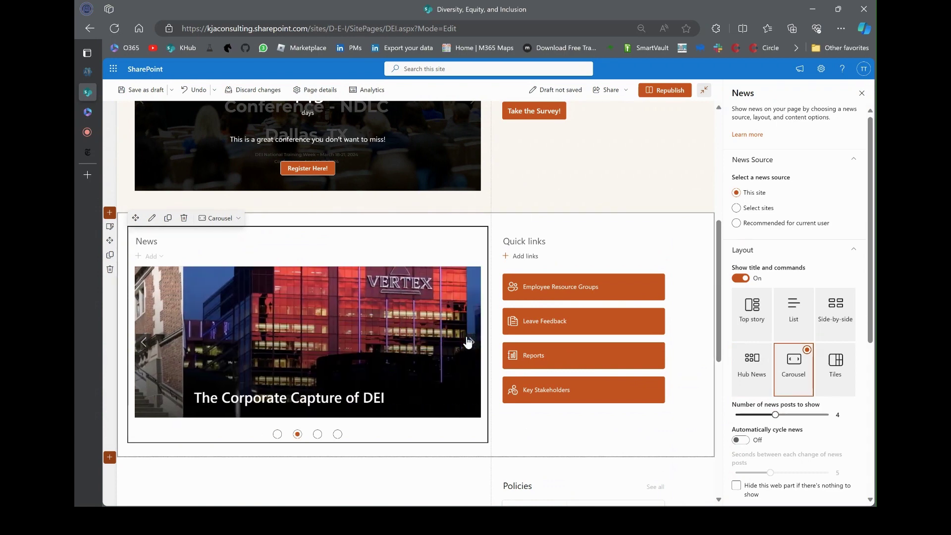
{"action": "left_click", "coordinate": [468, 342]}
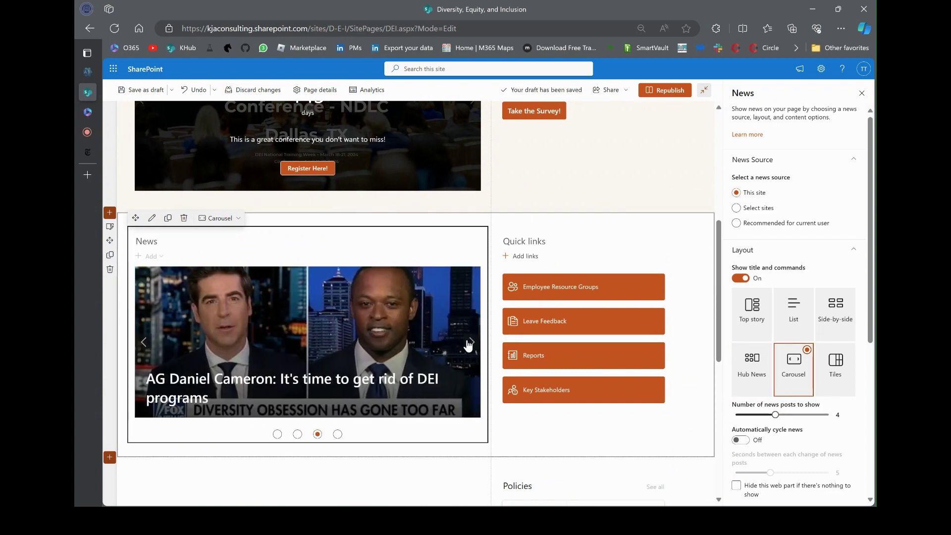
{"action": "left_click", "coordinate": [469, 342]}
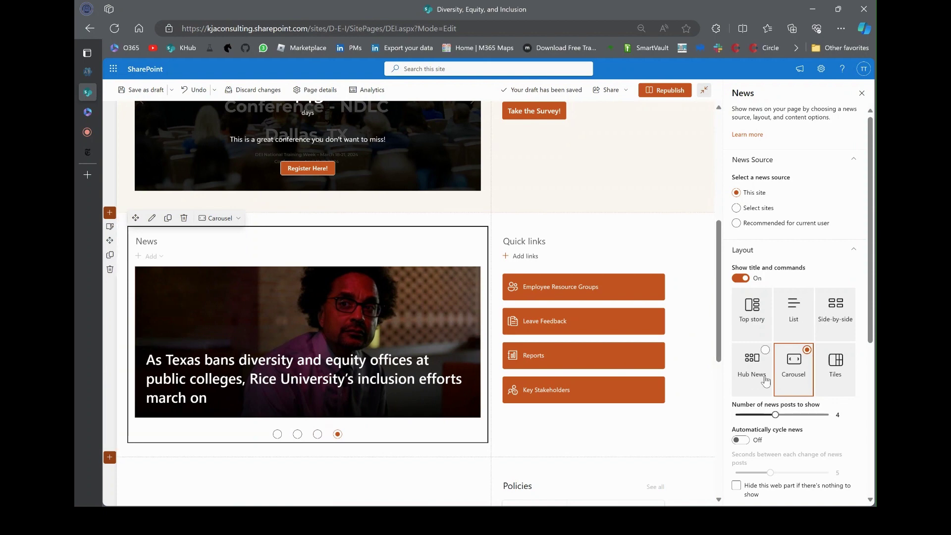
{"action": "left_click", "coordinate": [828, 372]}
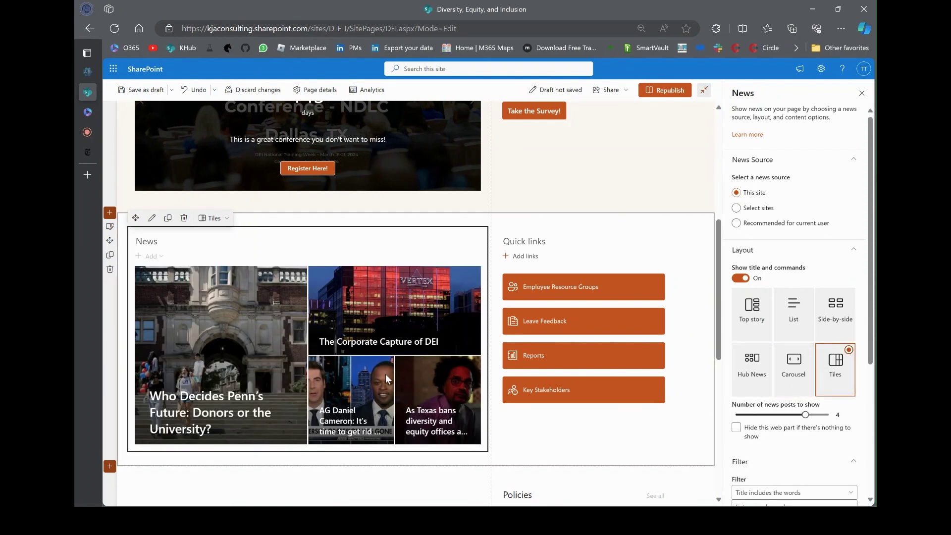
{"action": "left_click", "coordinate": [755, 325]}
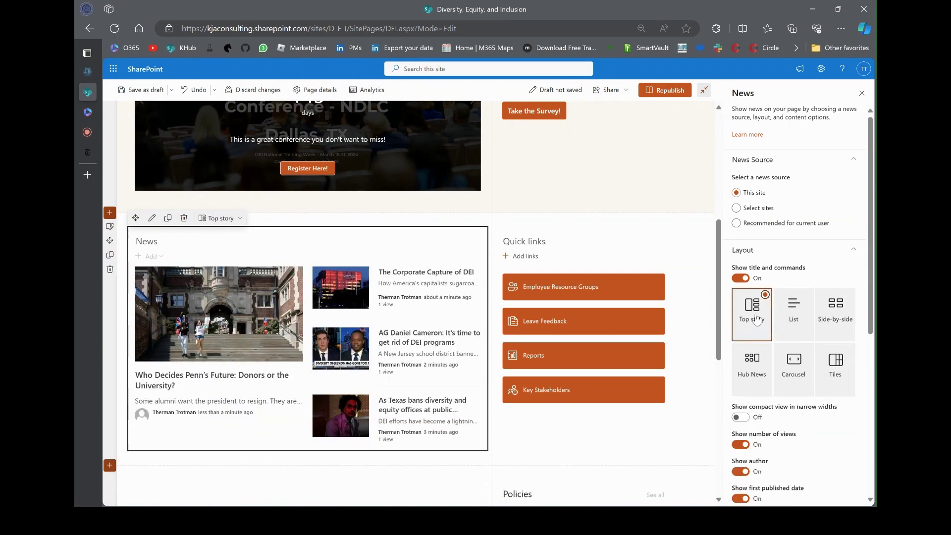
Republish the D-E-I page and check its News section shows the Top story layout
{"action": "left_click", "coordinate": [649, 93]}
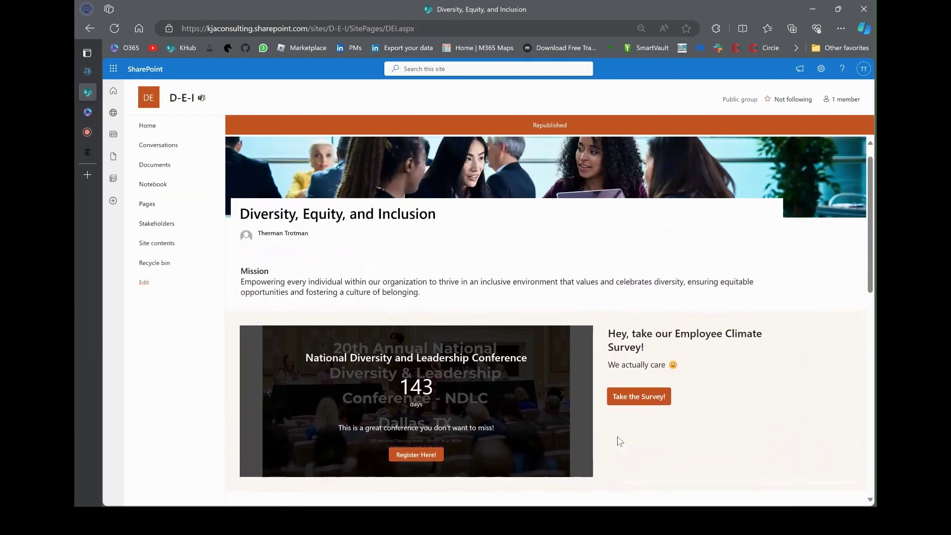
{"action": "scroll", "coordinate": [614, 435], "scroll_direction": "down", "scroll_amount": 6}
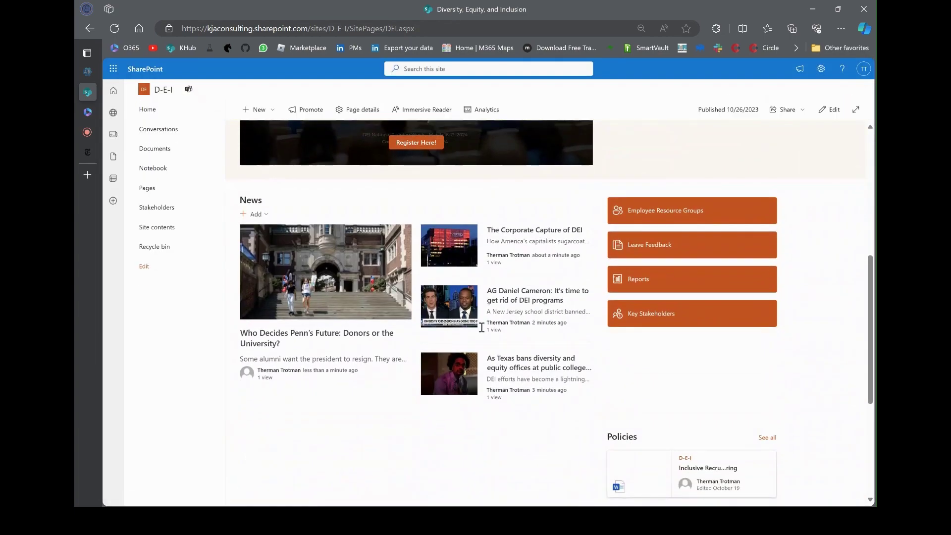